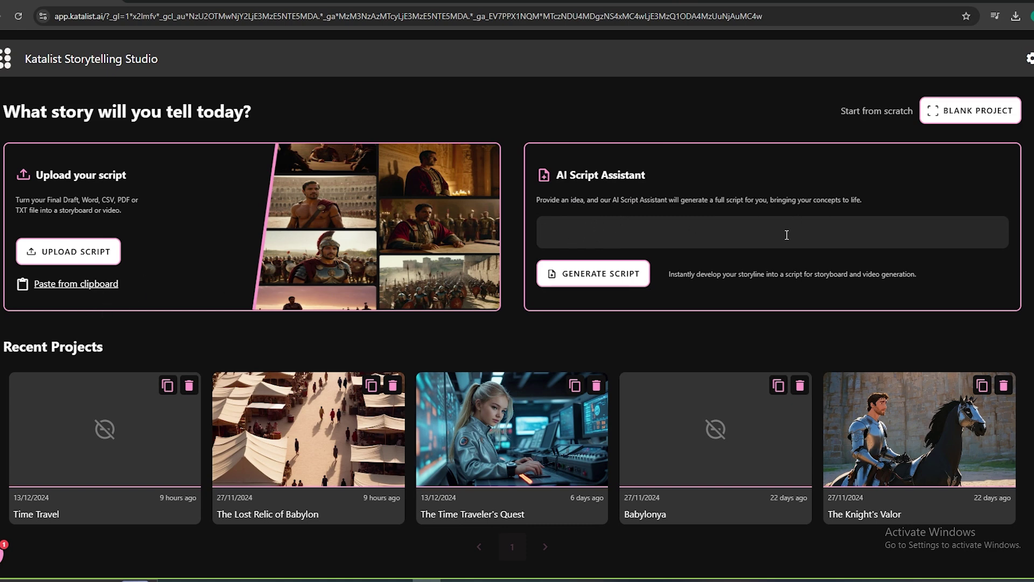
- Enter "Aliens invade Ancient Egypt." as the story idea for the AI Script Assistant and generate the script
type("Alien invades Ancient Egypt.")
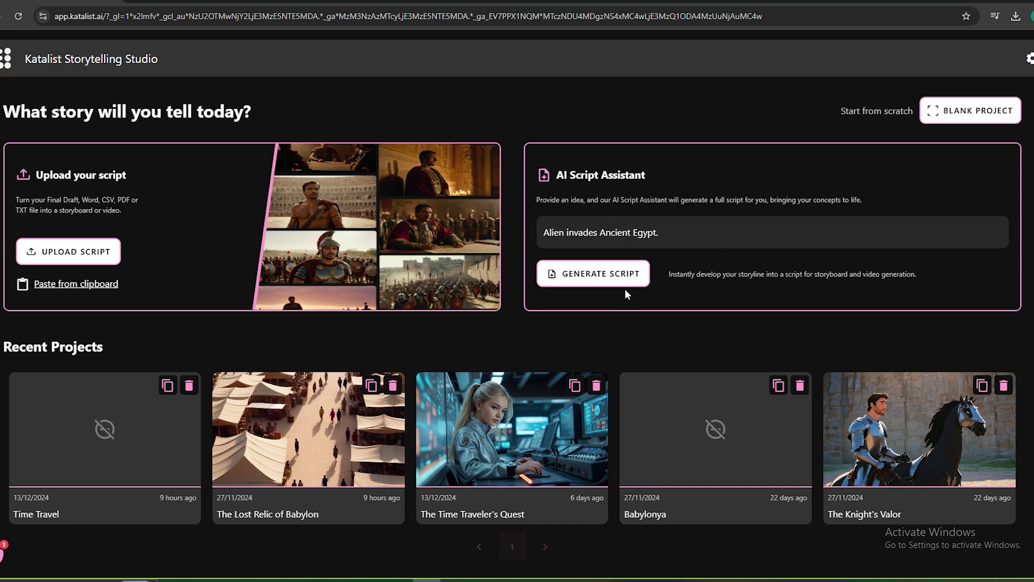
left_click(564, 232)
type("s")
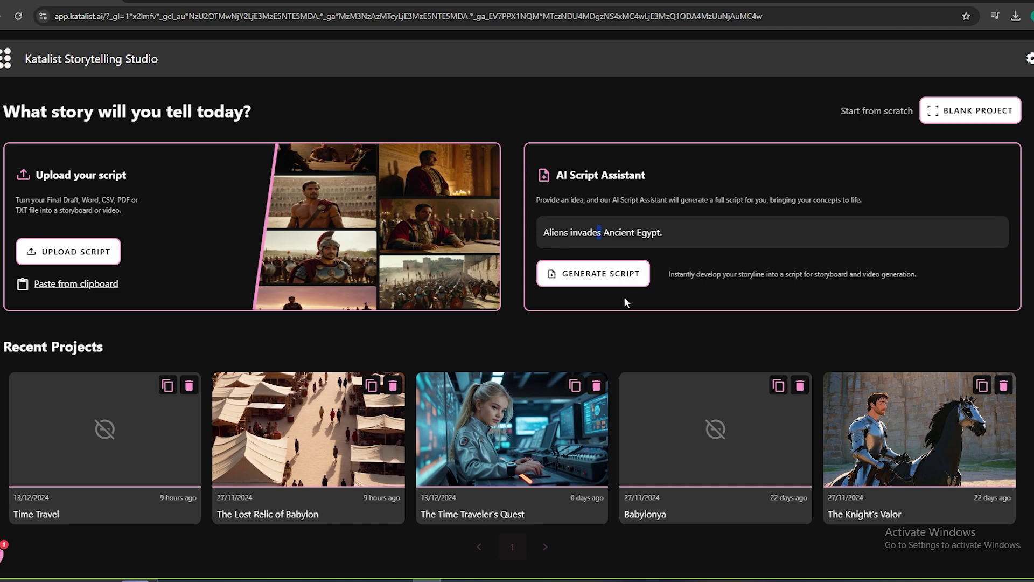
key("BackSpace")
key("Return")
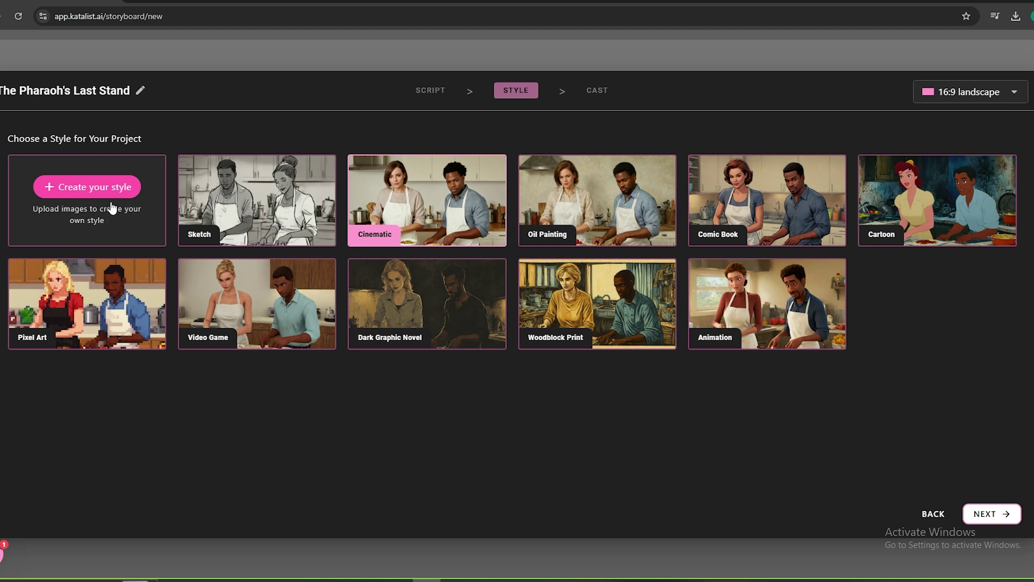
- Choose the Cartoon style with the 16:9 landscape format for the project and continue to the cast
left_click(919, 218)
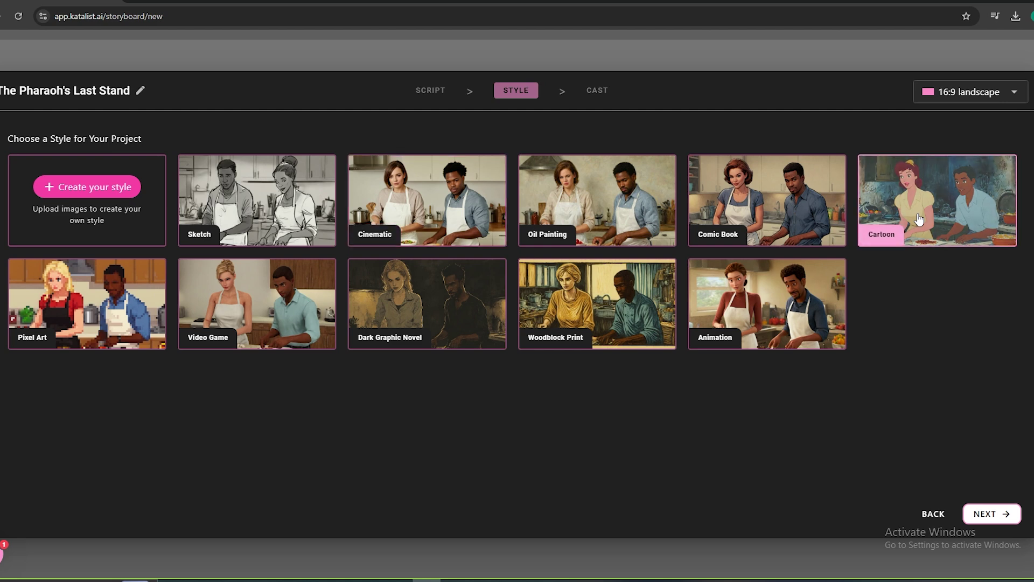
left_click(1002, 96)
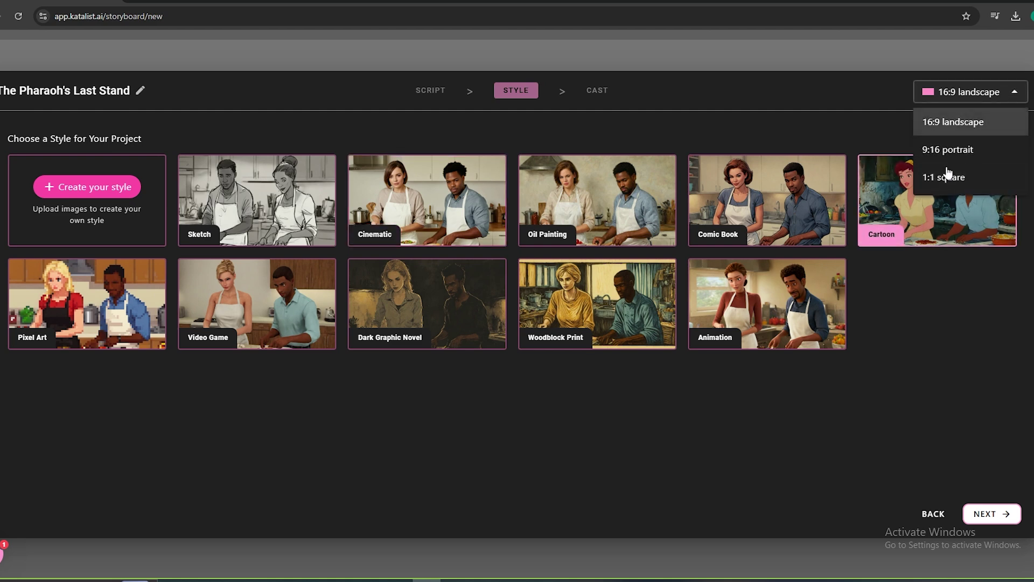
left_click(948, 122)
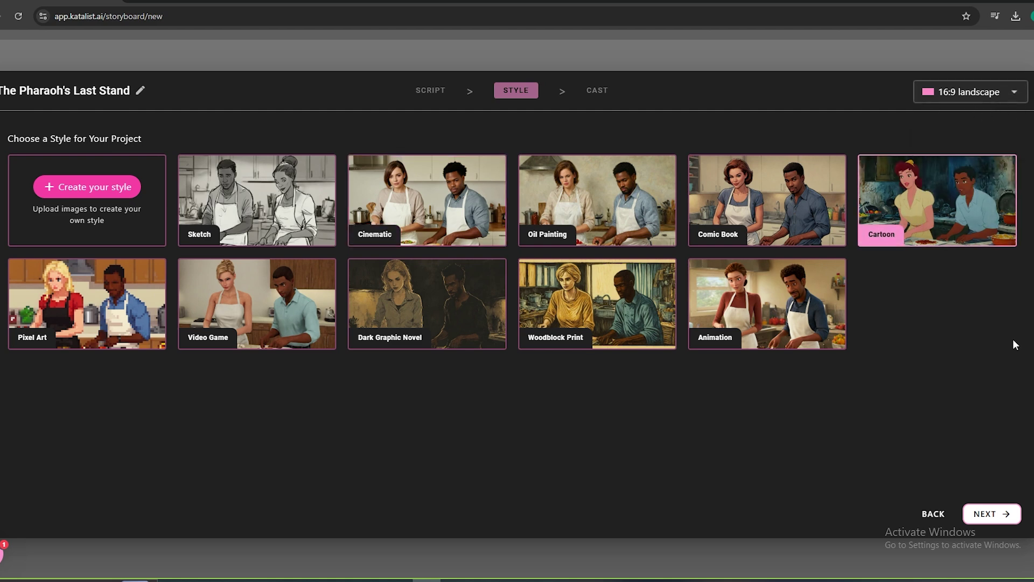
left_click(994, 515)
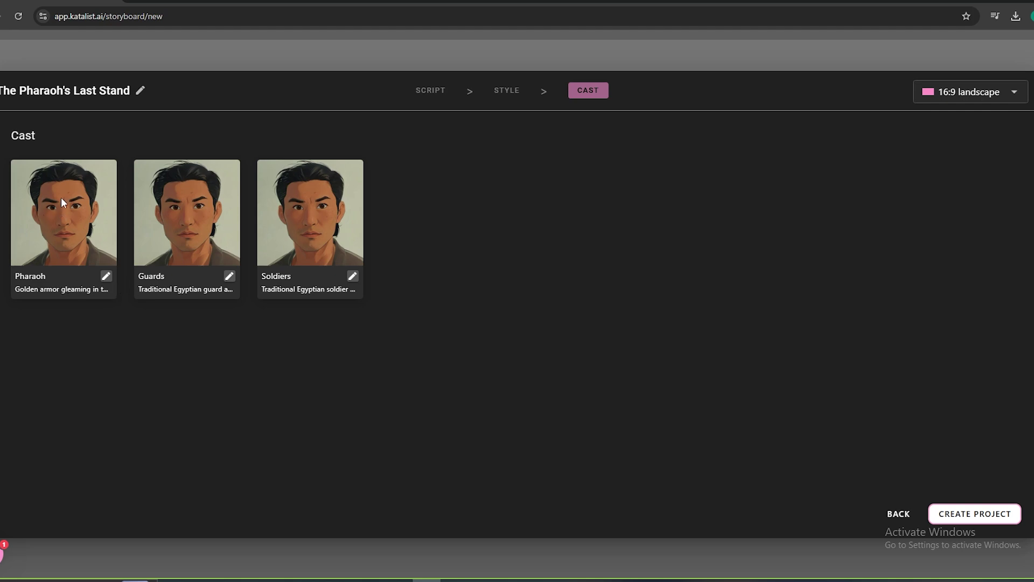
- Change the Guards' appearance to the default character of a dark-skinned adult man with a short beard
left_click(230, 277)
left_click(392, 361)
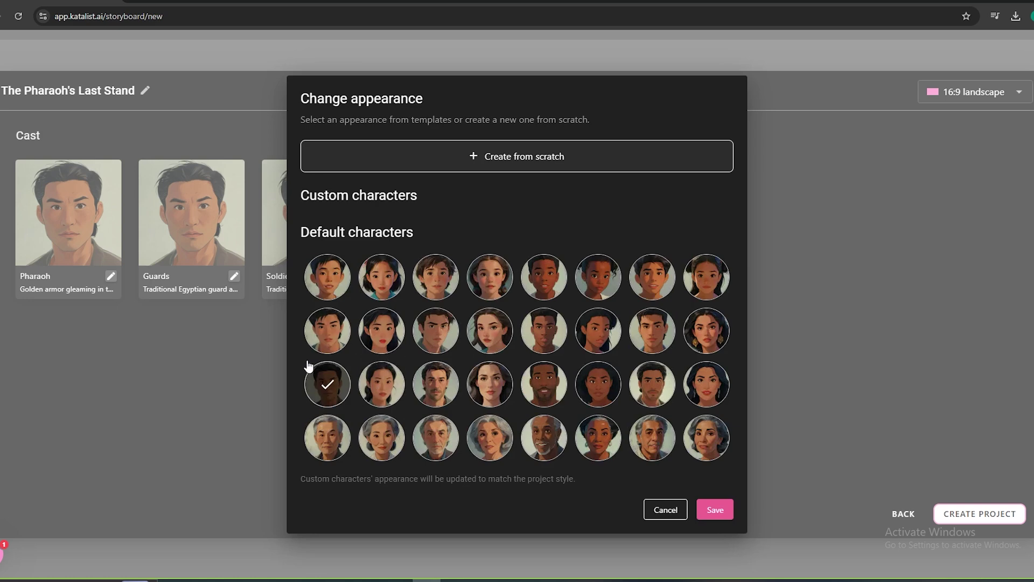
left_click(552, 371)
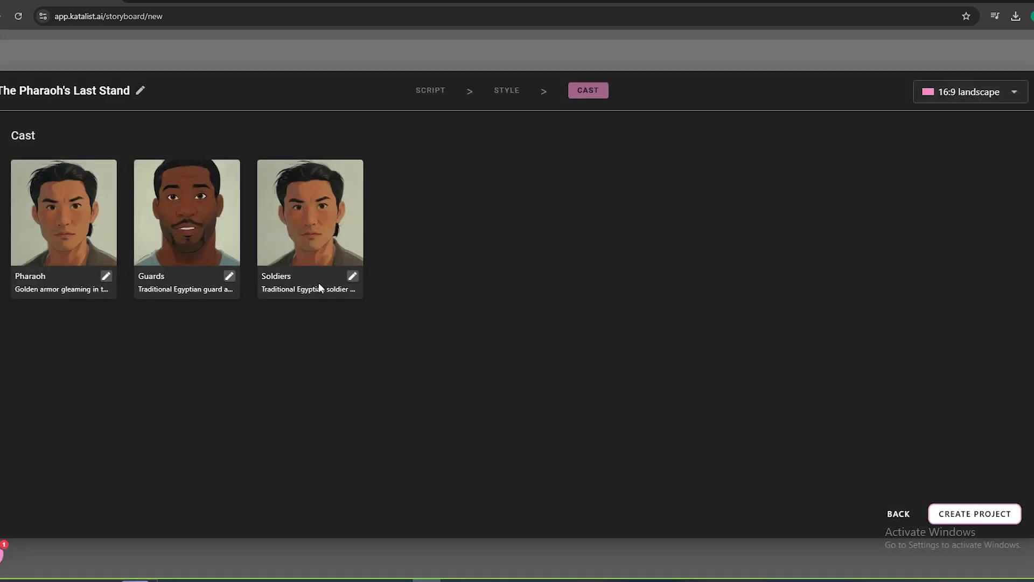
- Change the Soldiers' appearance to the default dark-haired man with stubble and create the project
left_click(352, 277)
left_click(358, 360)
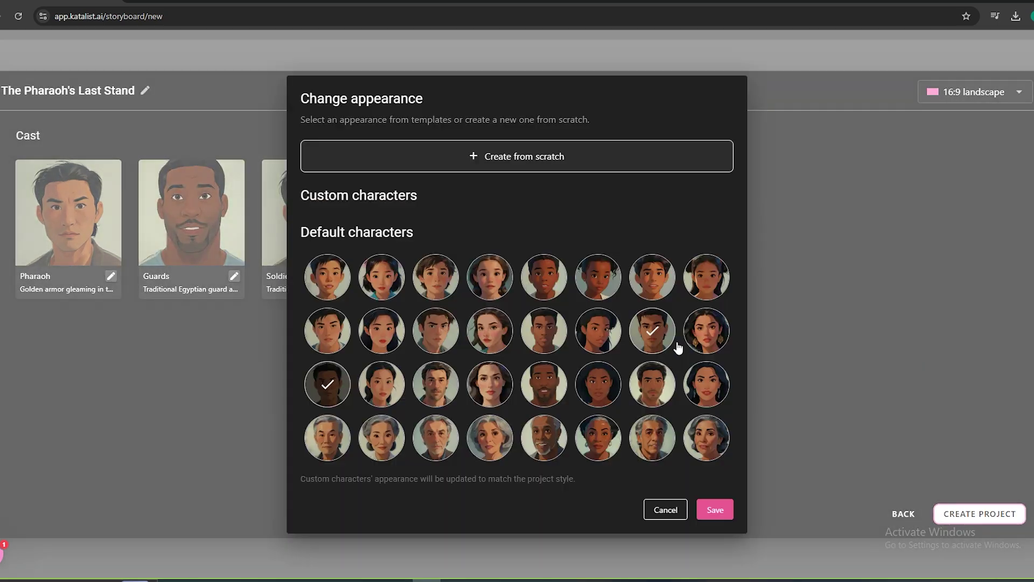
left_click(661, 391)
left_click(559, 411)
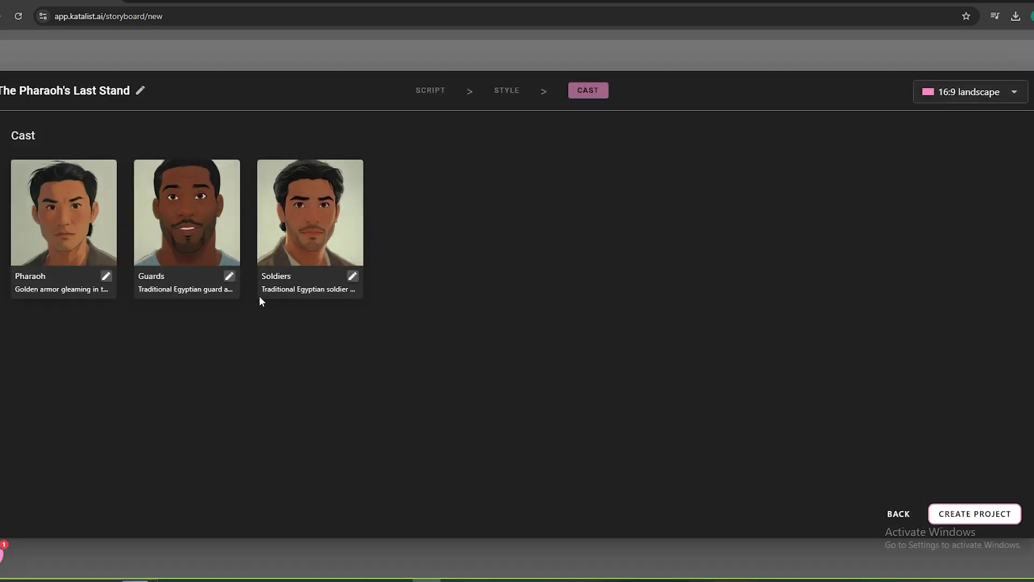
left_click(964, 514)
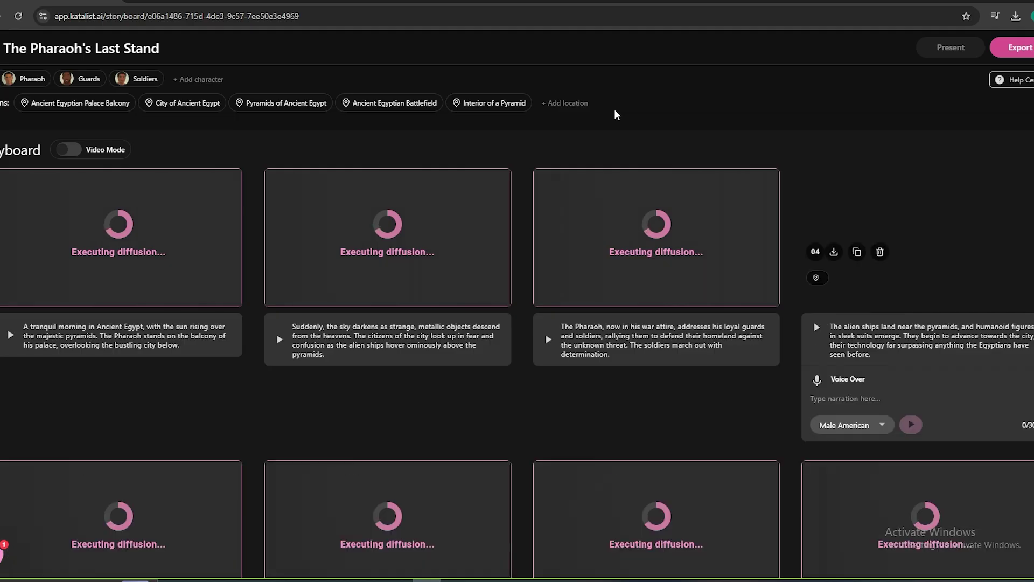
- Look over the generated storyboard and inspect the prompt of the Ancient Egyptian Palace Balcony location without changing it
scroll(536, 263, "down", 5)
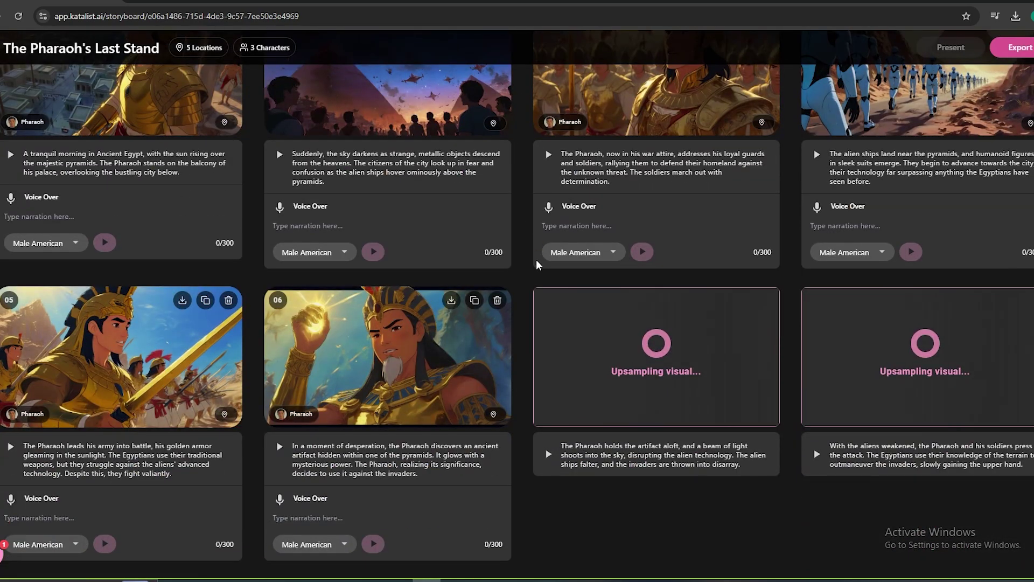
scroll(536, 264, "up", 6)
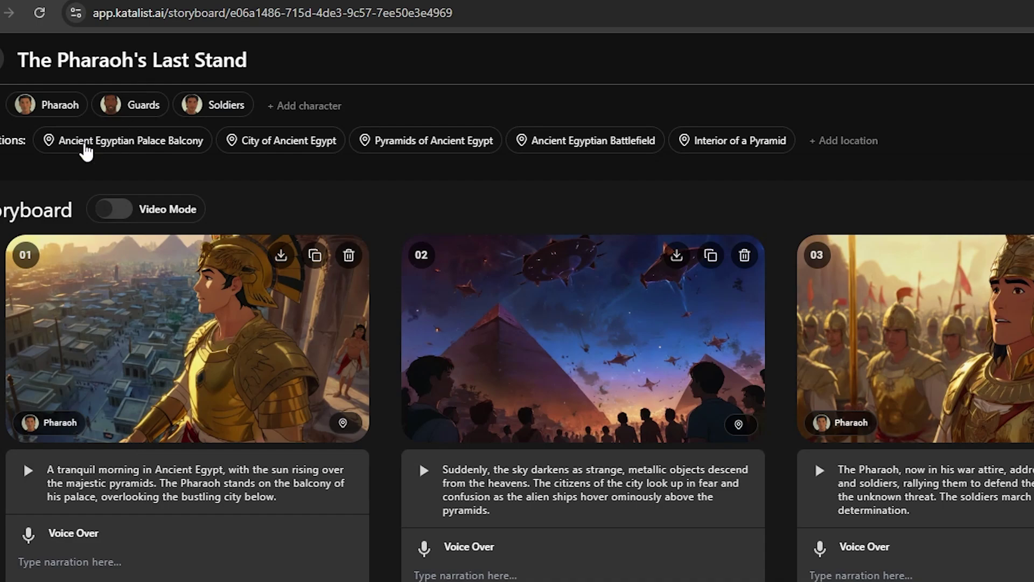
left_click(86, 146)
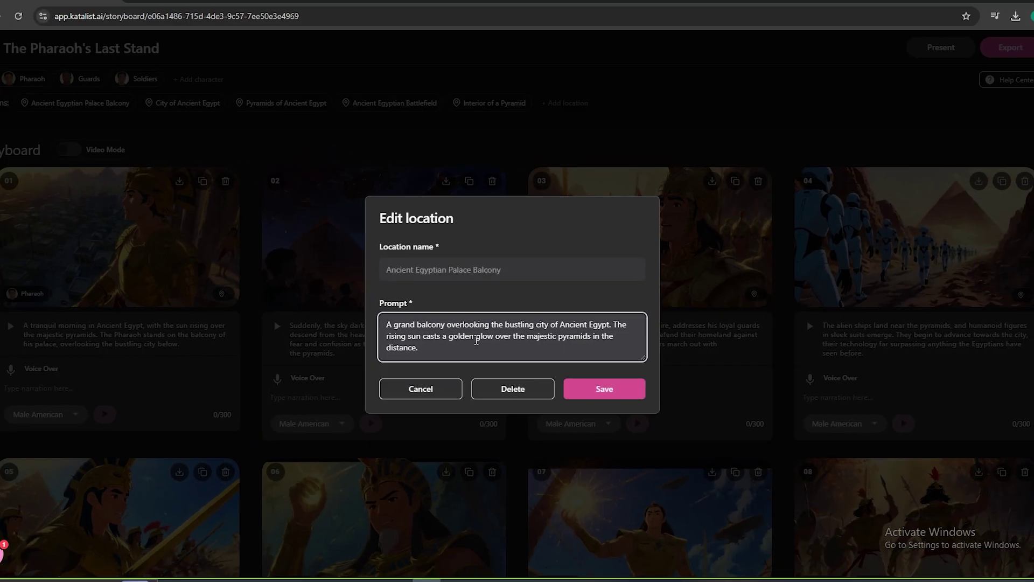
key("Escape")
left_click(225, 257)
left_click(195, 278)
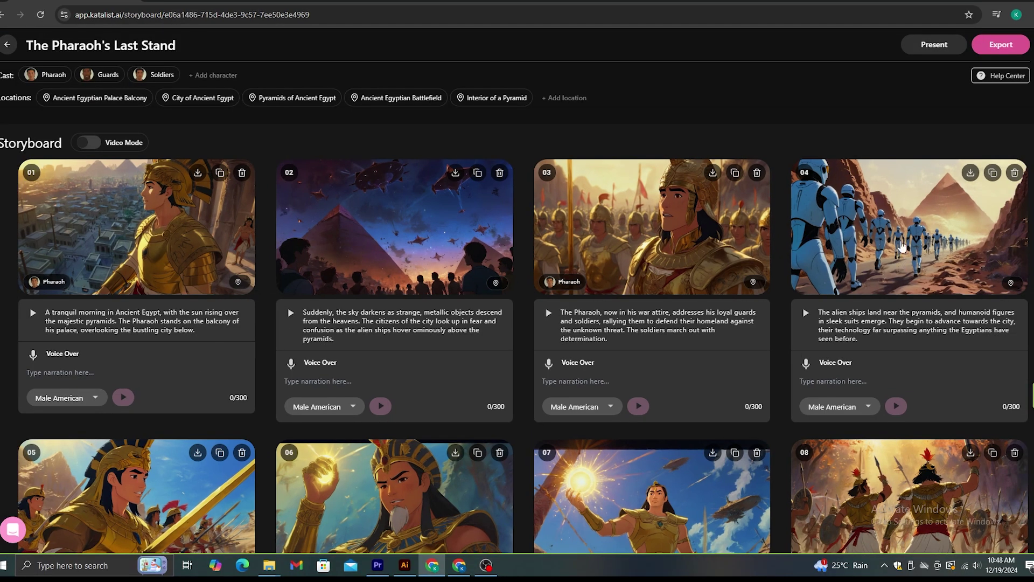
- Regenerate the shot 04 image with the City of Ancient Egypt location, a medium shot and a shot from above
left_click(916, 230)
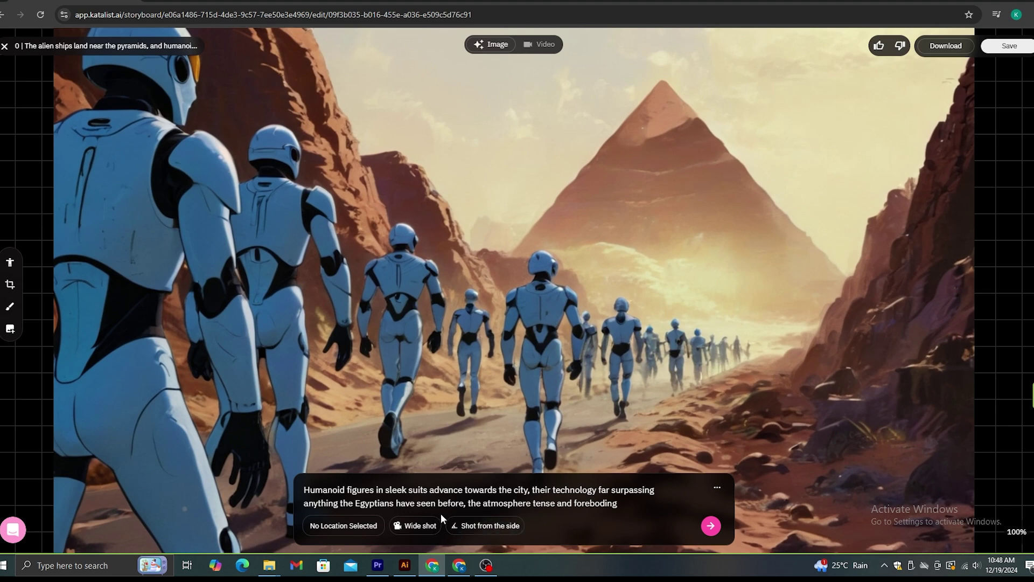
left_click(348, 528)
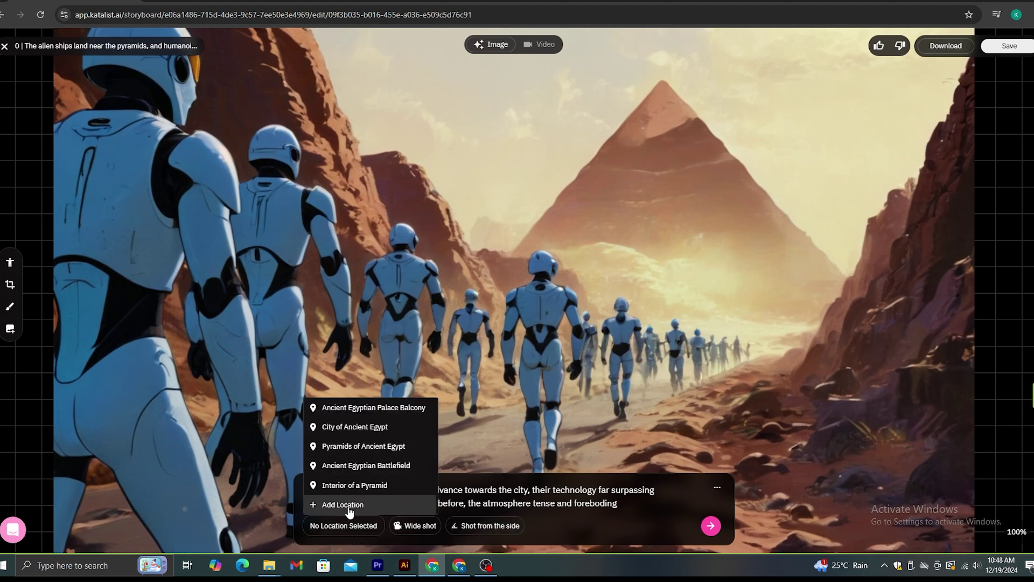
left_click(354, 427)
left_click(417, 526)
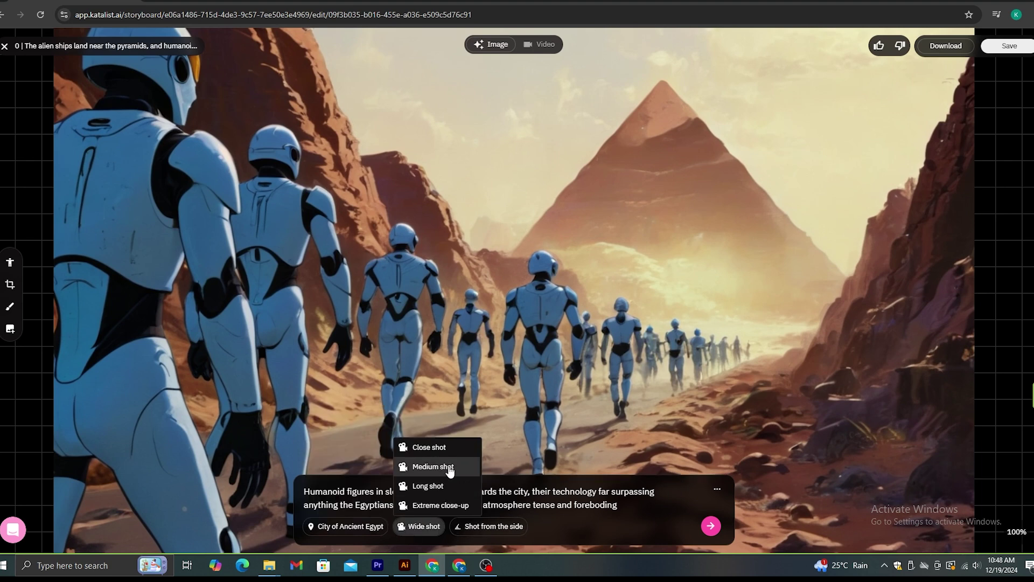
left_click(433, 466)
left_click(711, 526)
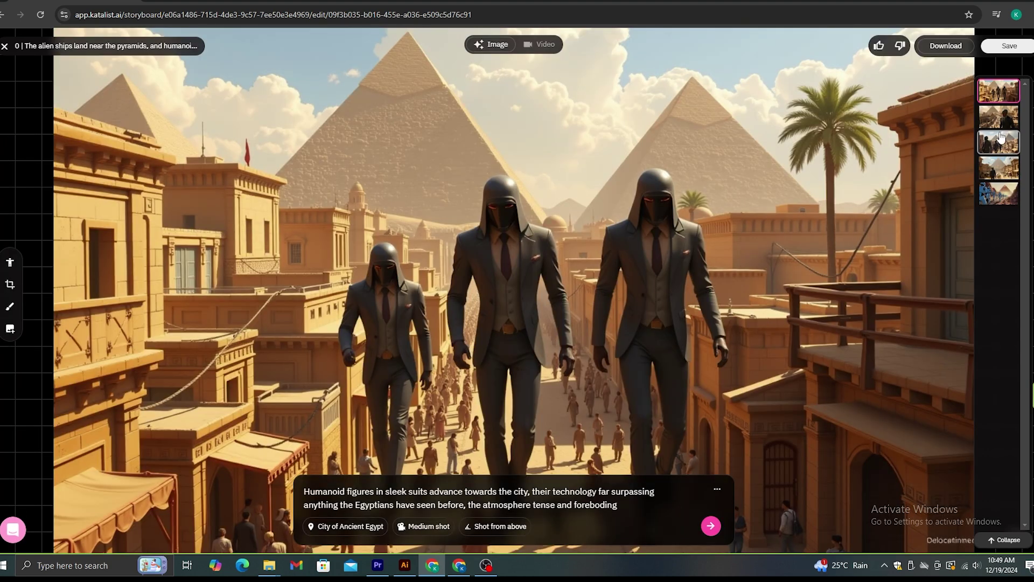
- Compare the regenerated variants of shot 04 and go back to the original image of marching robots
left_click(981, 120)
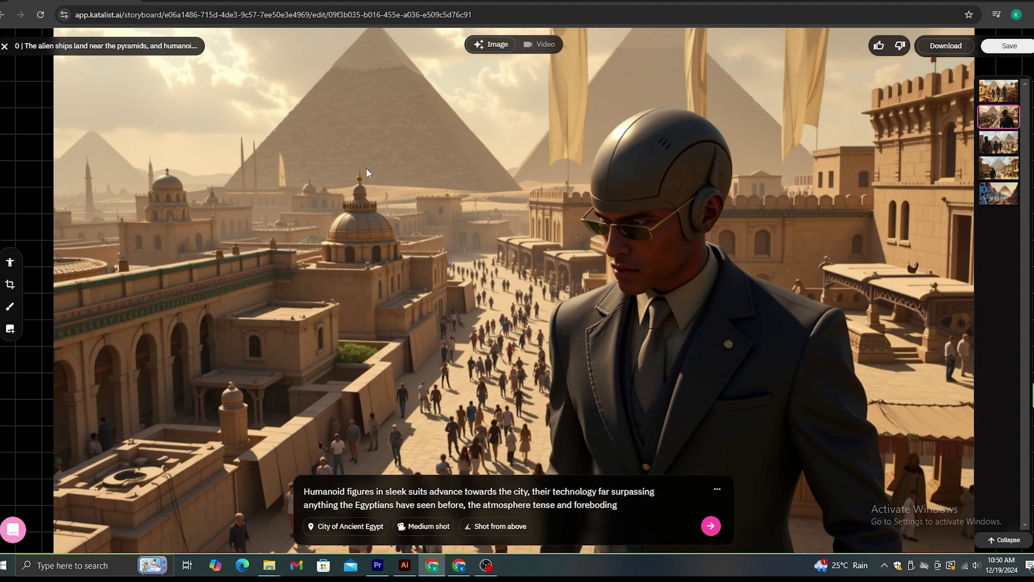
left_click(998, 143)
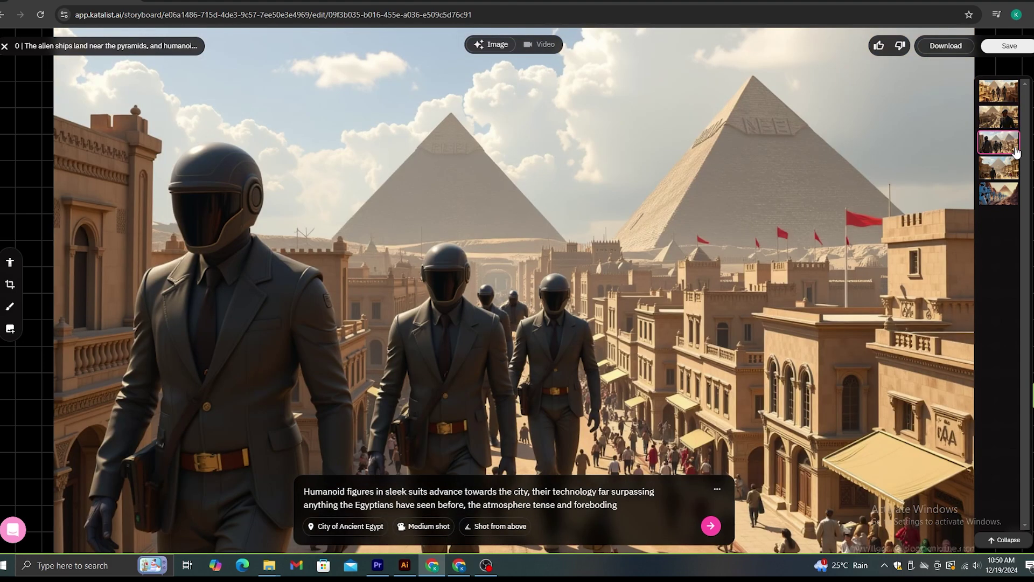
left_click(999, 193)
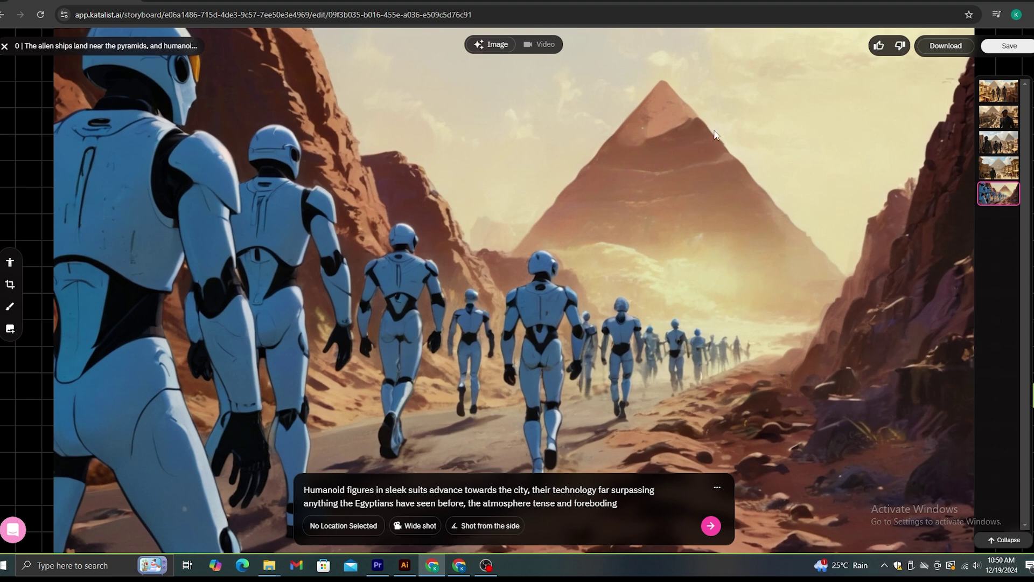
- Brush over the sky beside the pyramid, generate "An Alien ship" there, and save the second variant to the shot
left_click(9, 307)
mouse_move(399, 75)
left_mouse_down()
mouse_move(463, 68)
mouse_move(420, 113)
mouse_move(519, 107)
left_mouse_up()
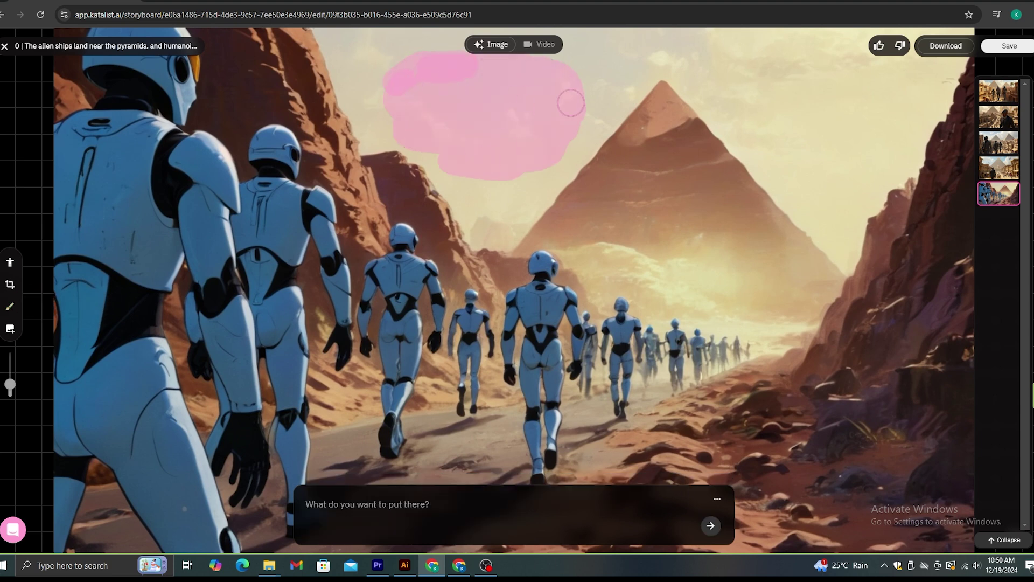
type("An alieanship")
right_click(331, 506)
left_click(359, 293)
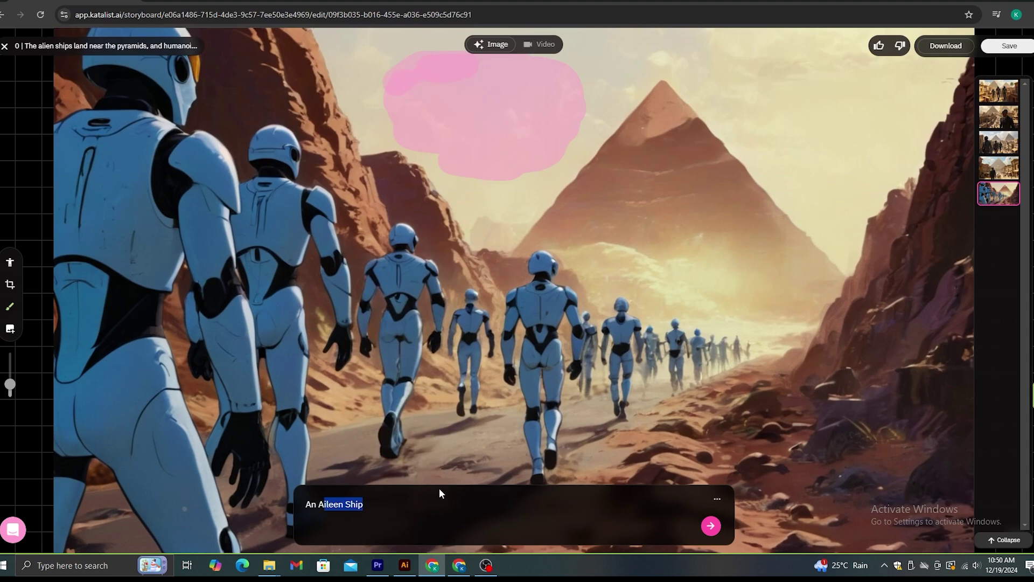
type("lien ship")
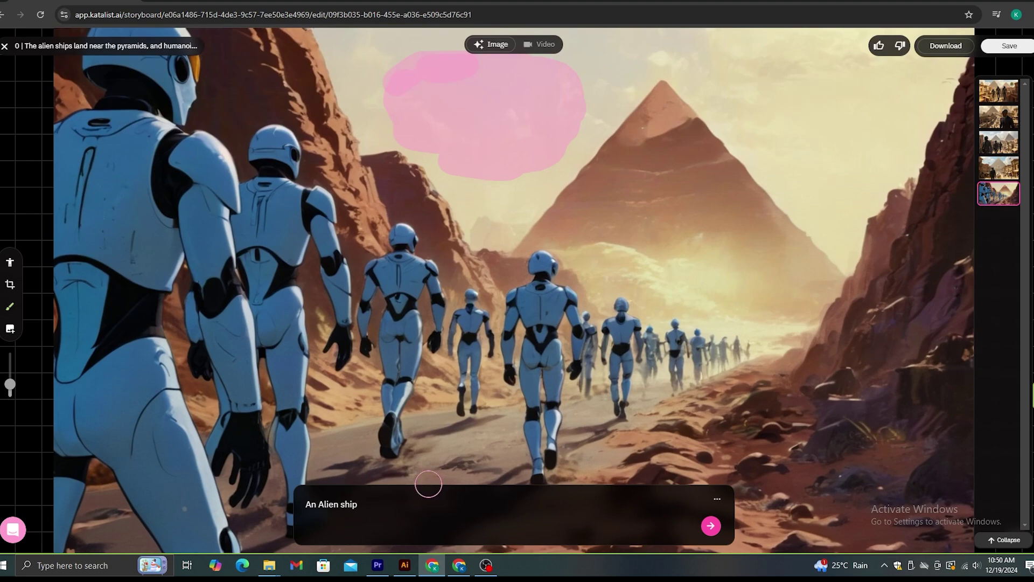
left_click(711, 526)
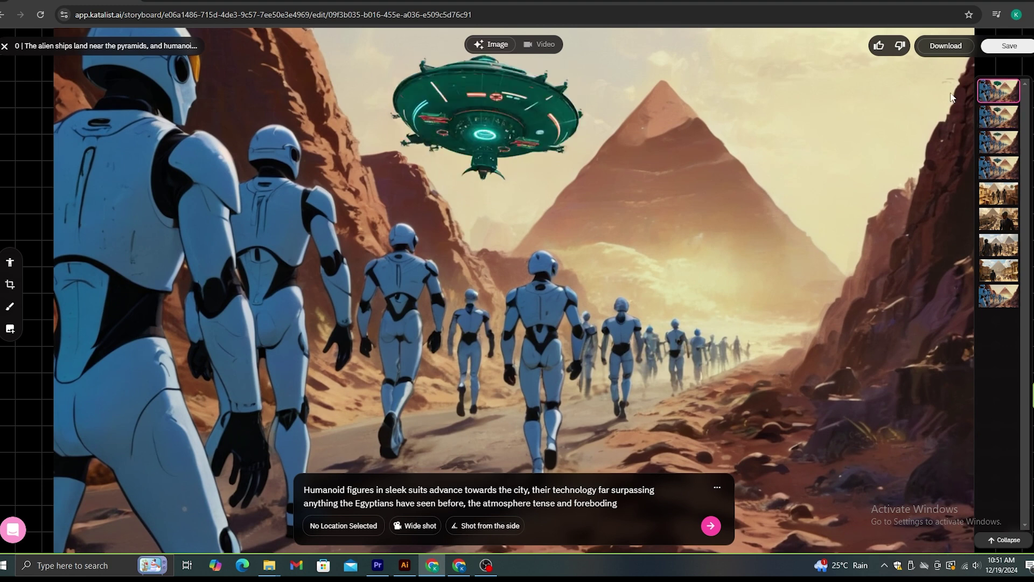
left_click(999, 116)
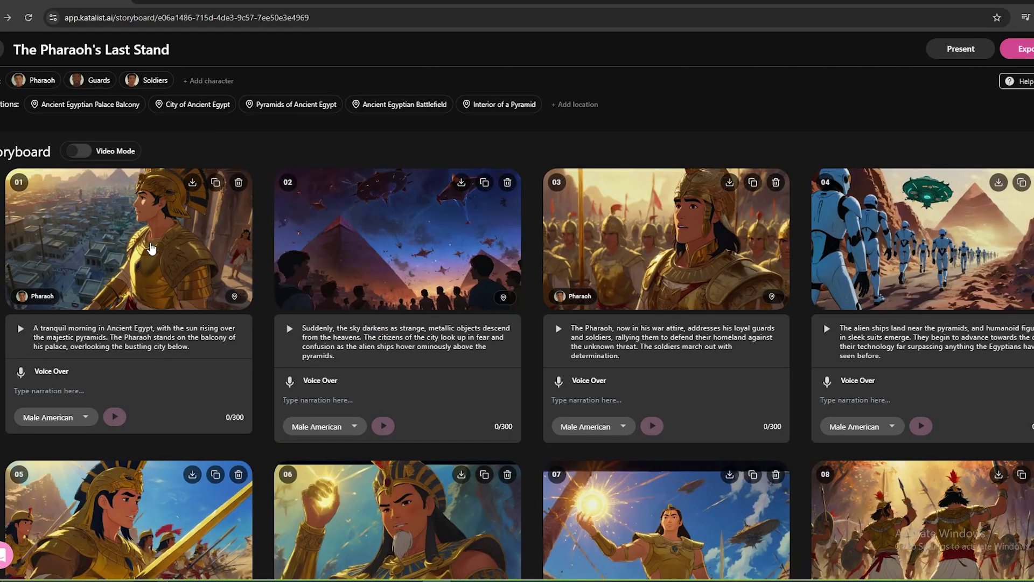
- Open shot 01's video settings and lower the motion strength
left_click(150, 243)
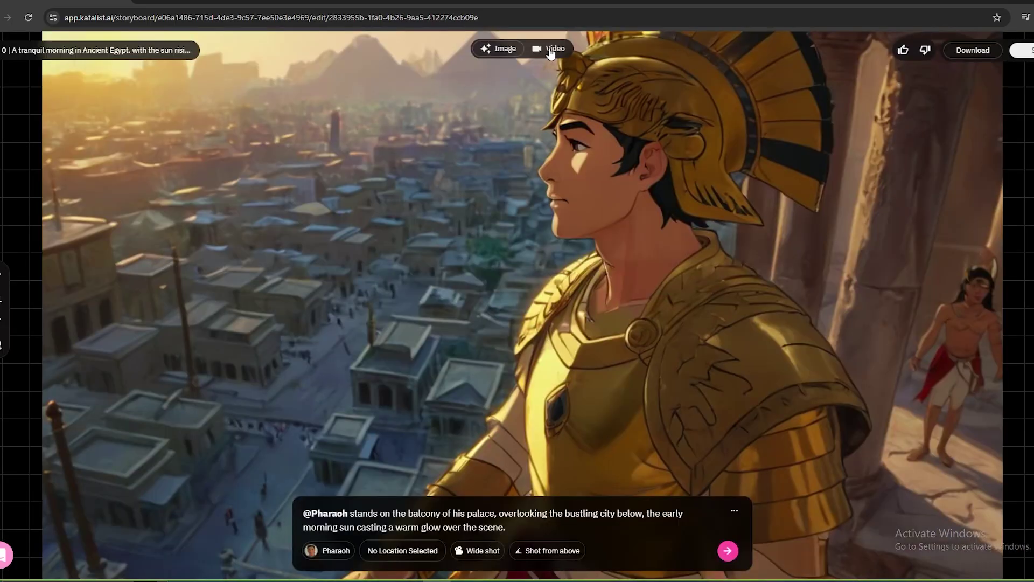
left_click(550, 49)
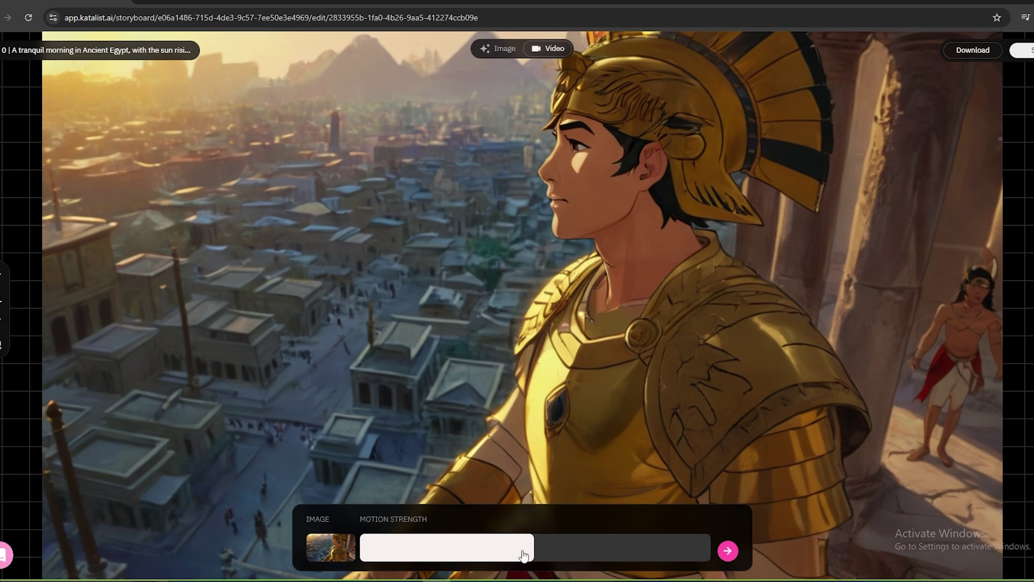
left_click(464, 555)
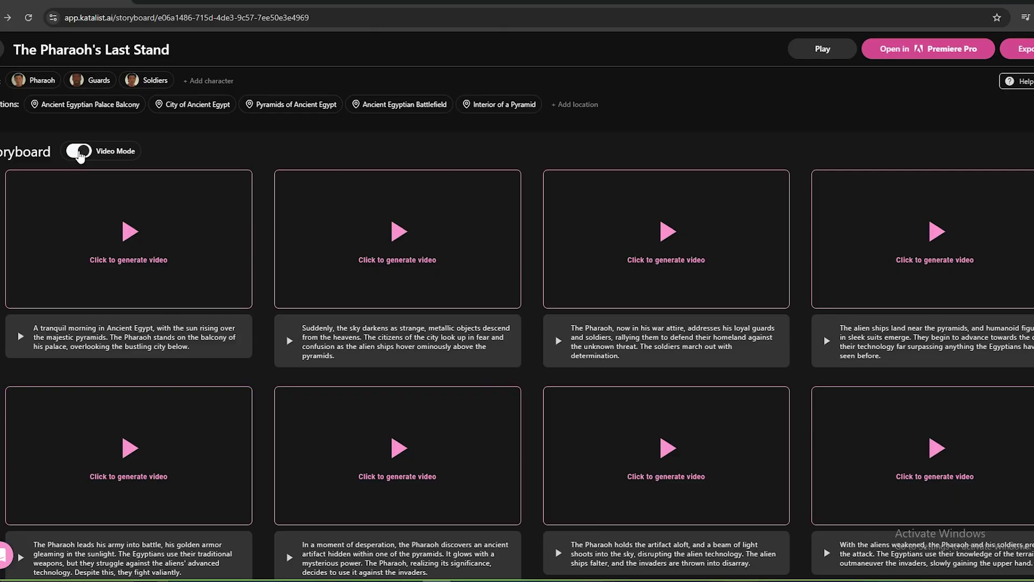
- Switch the storyboard to Video Mode and generate videos from all its assigned images at once
left_click(79, 153)
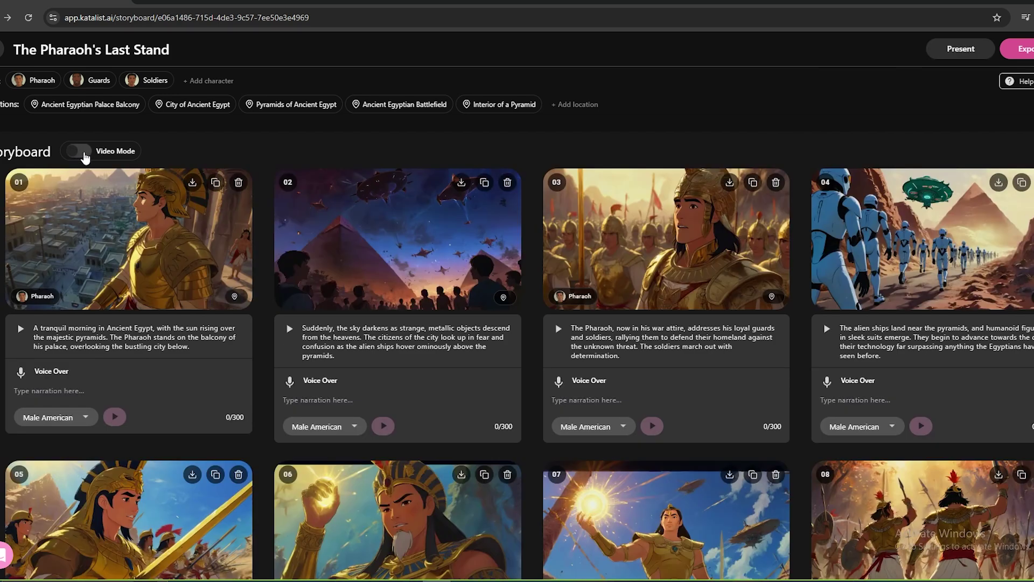
left_click(79, 152)
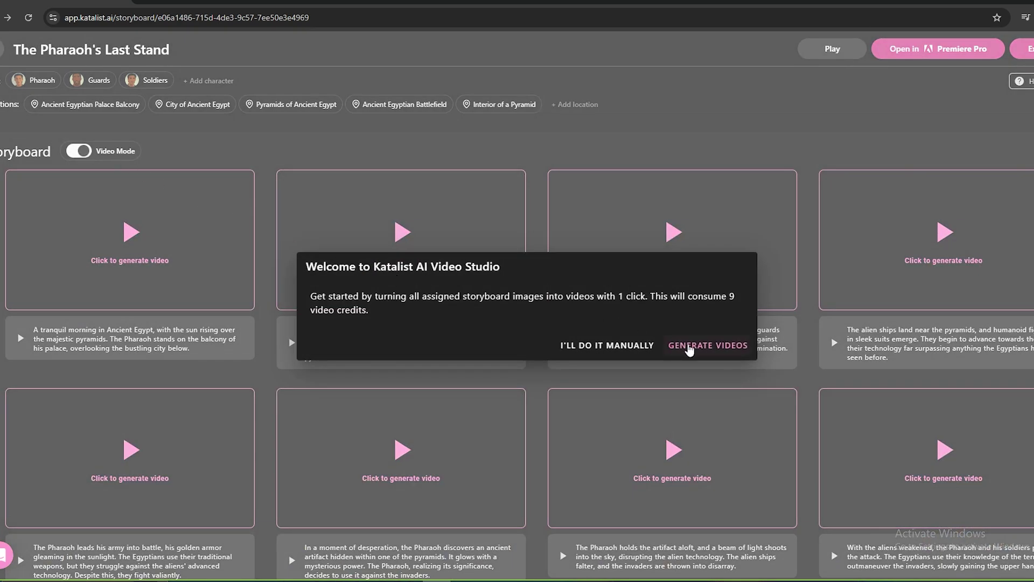
left_click(690, 347)
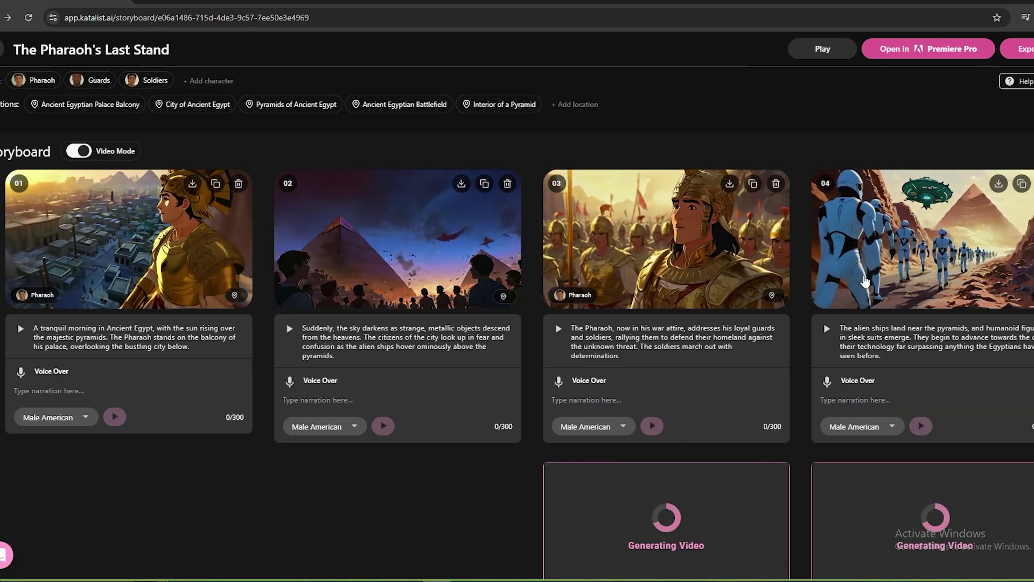
scroll(864, 280, "down", 2)
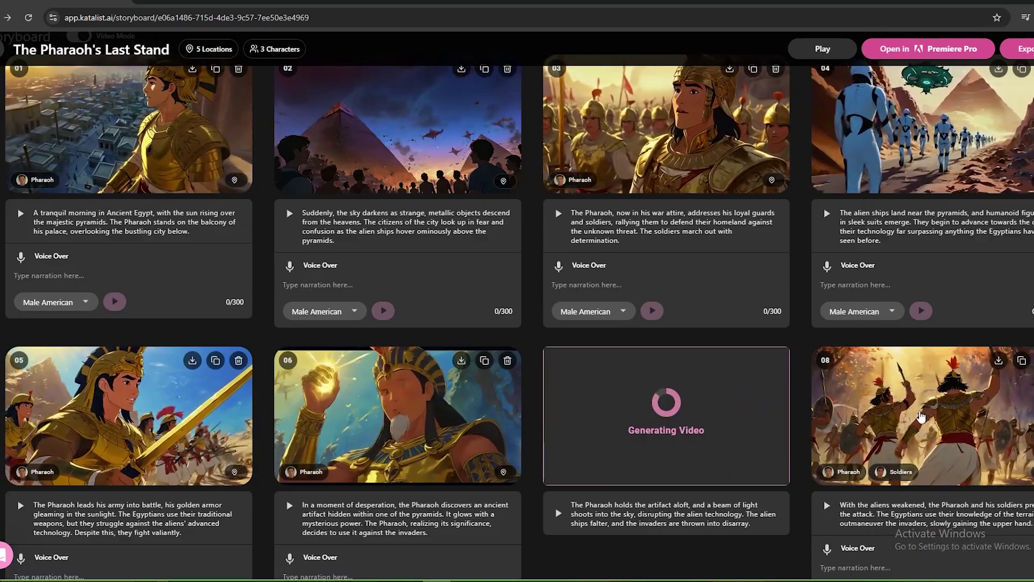
- Start a new project by generating an AI script from the idea "Story of a Rabbit"
scroll(851, 404, "down", 2)
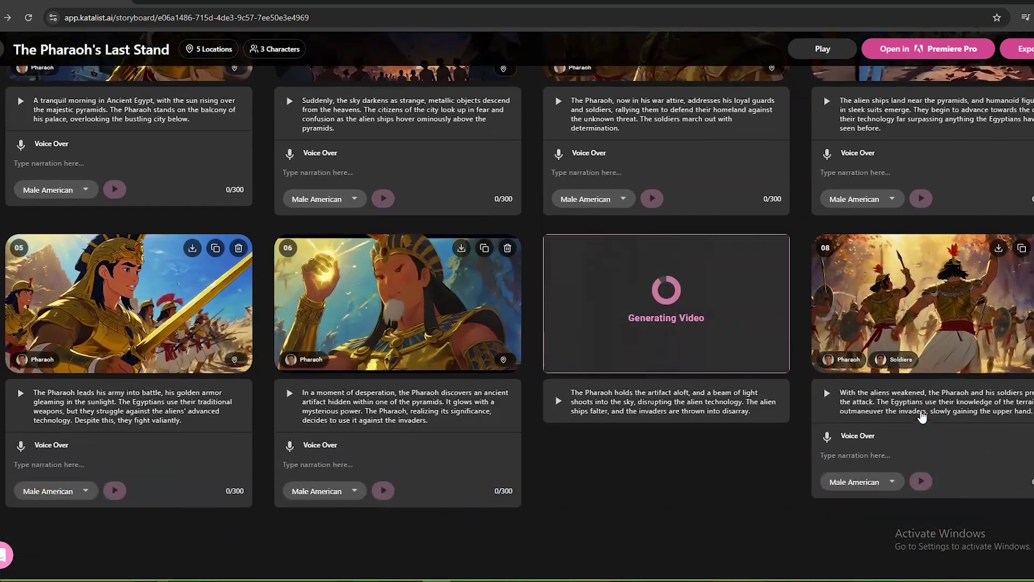
scroll(245, 395, "down", 4)
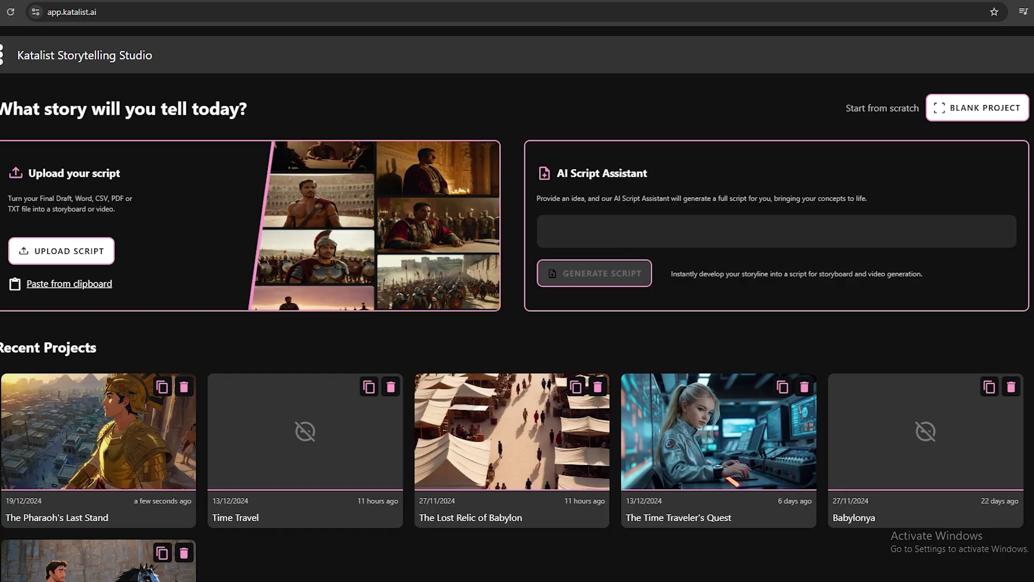
type("Story of")
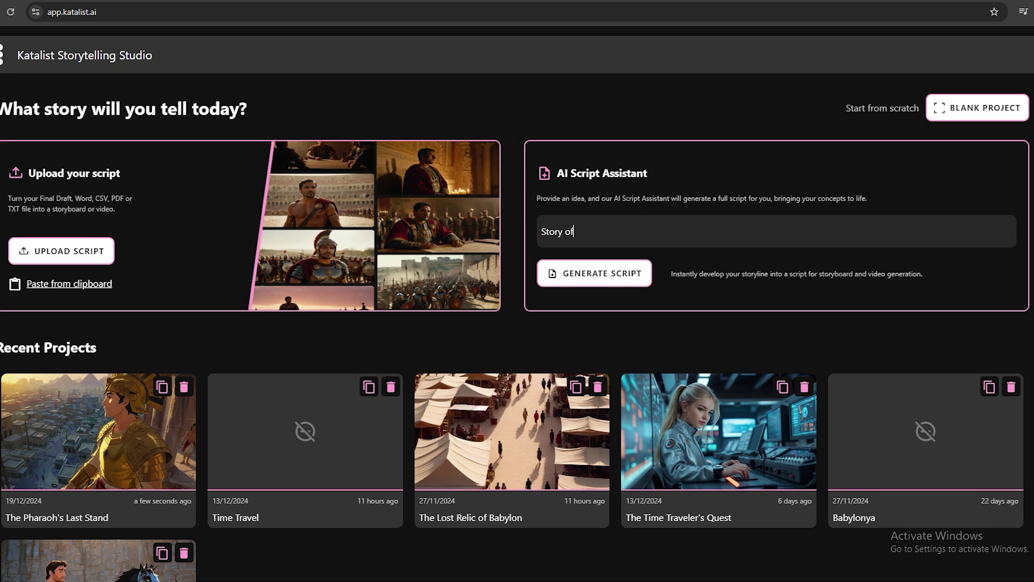
type(" a Rabbit")
key("Return")
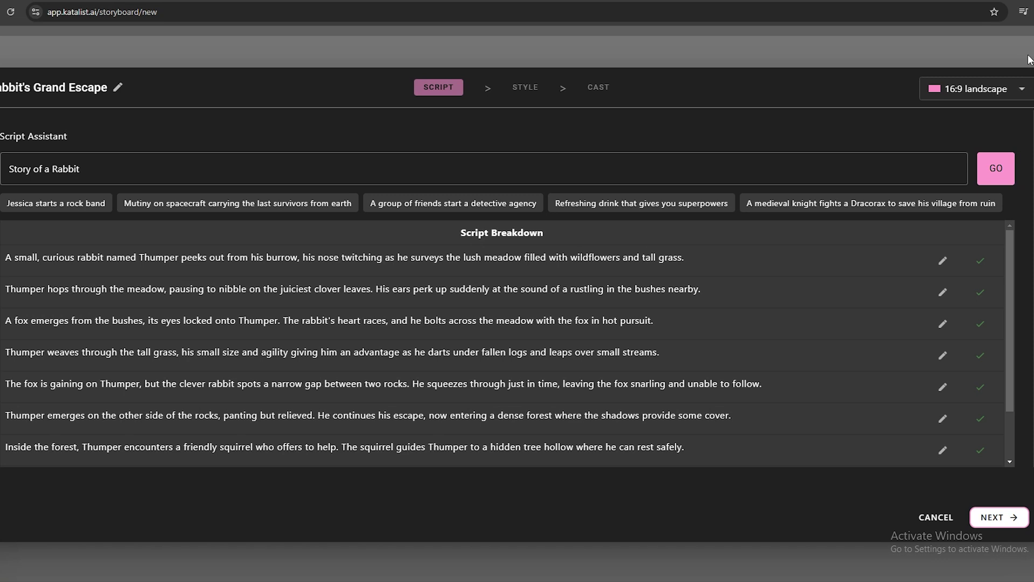
- Set the rabbit project to 9:16 portrait and create its storyboard in the Animation style
left_click(975, 89)
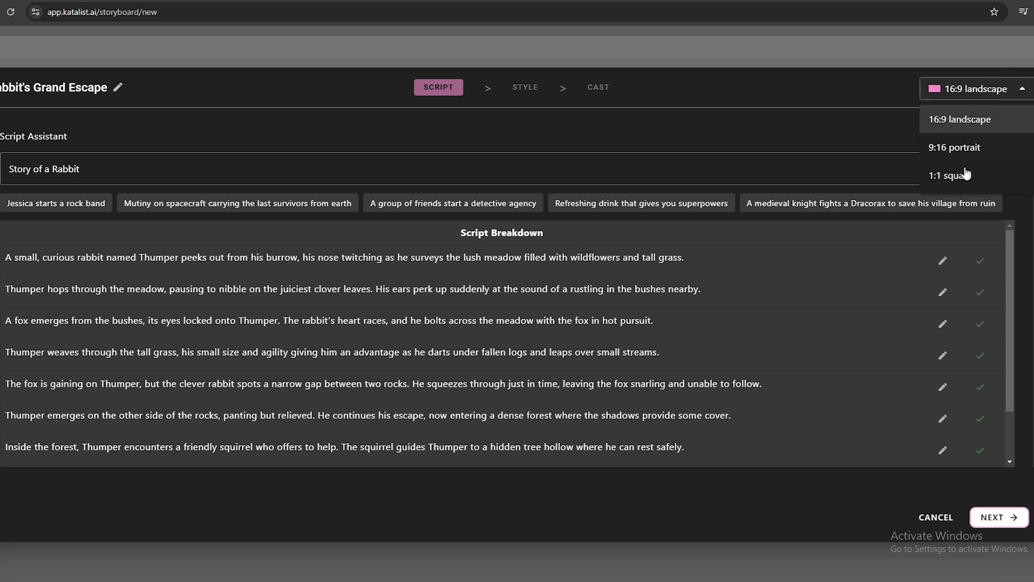
left_click(953, 151)
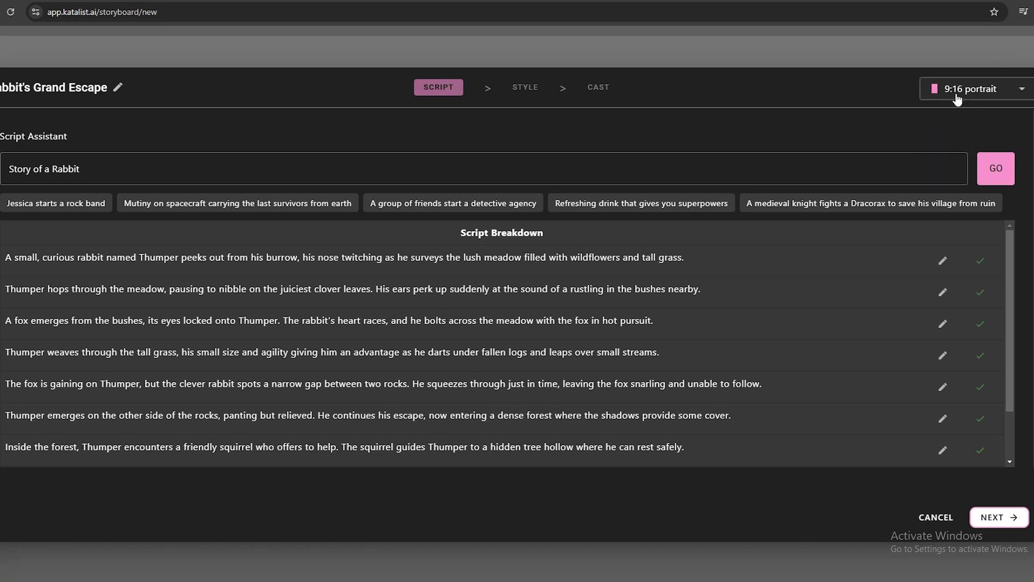
left_click(998, 517)
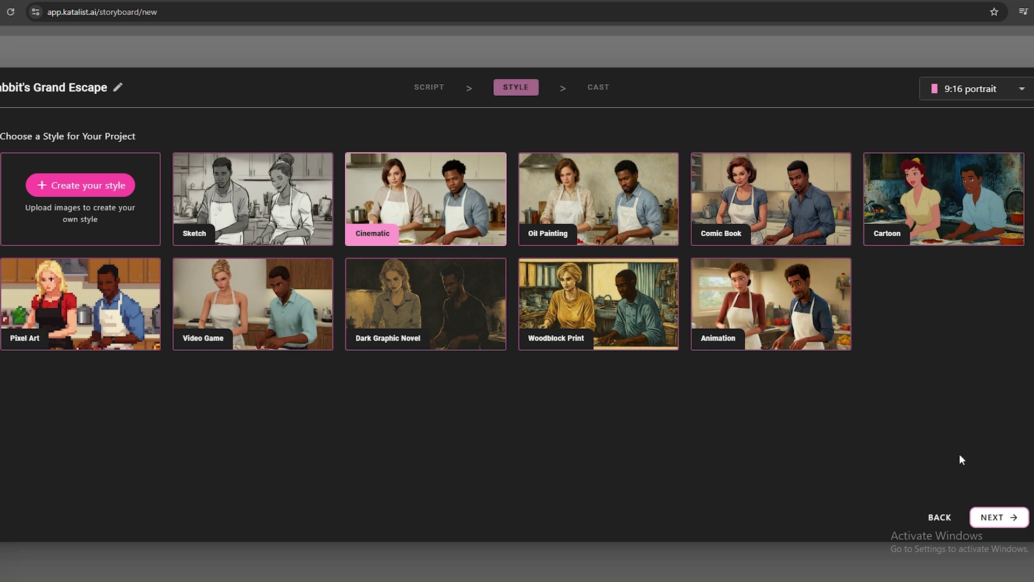
left_click(786, 313)
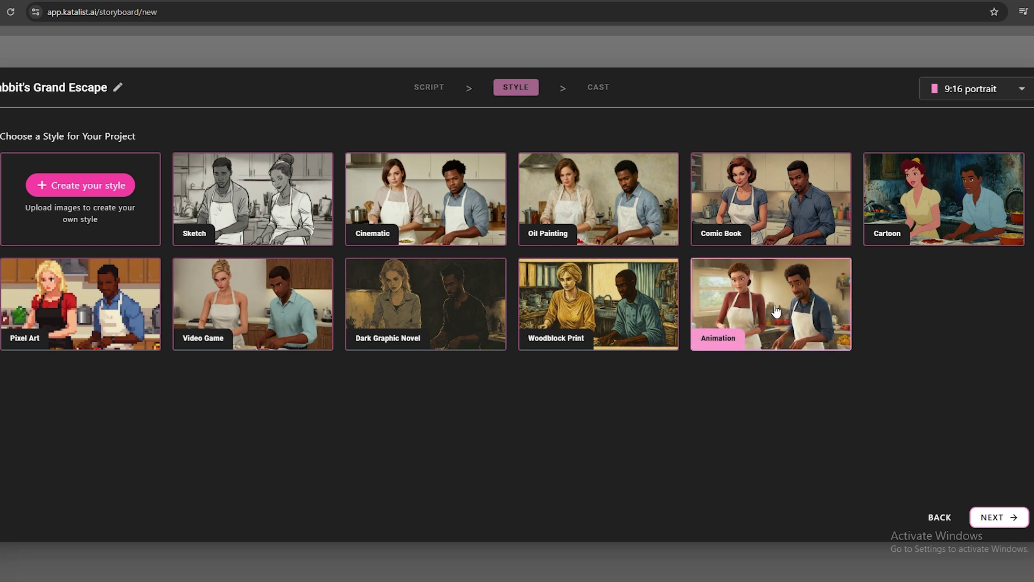
left_click(998, 517)
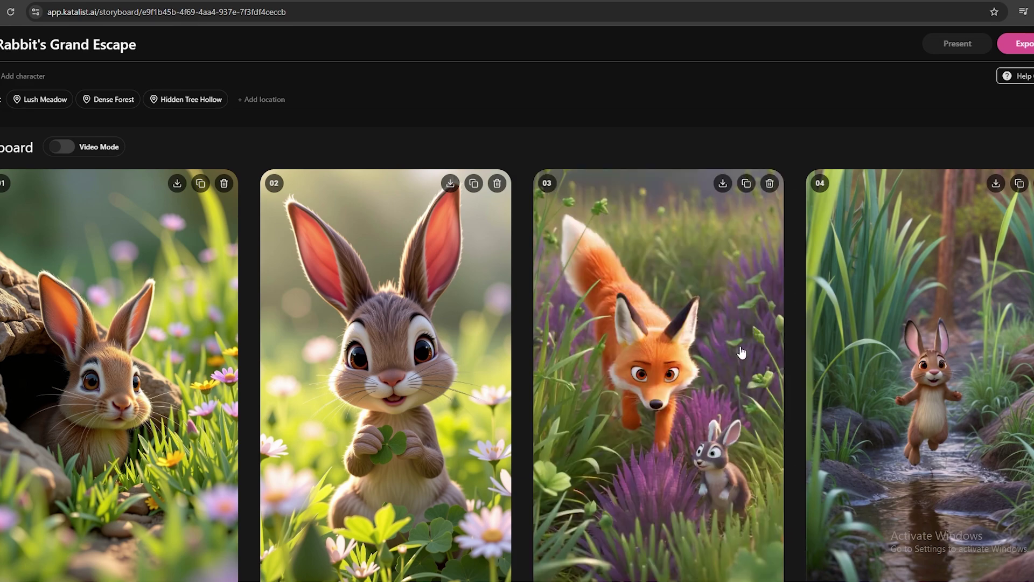
- Switch the rabbit storyboard to Video Mode and generate videos from all its assigned images at once
scroll(744, 353, "down", 10)
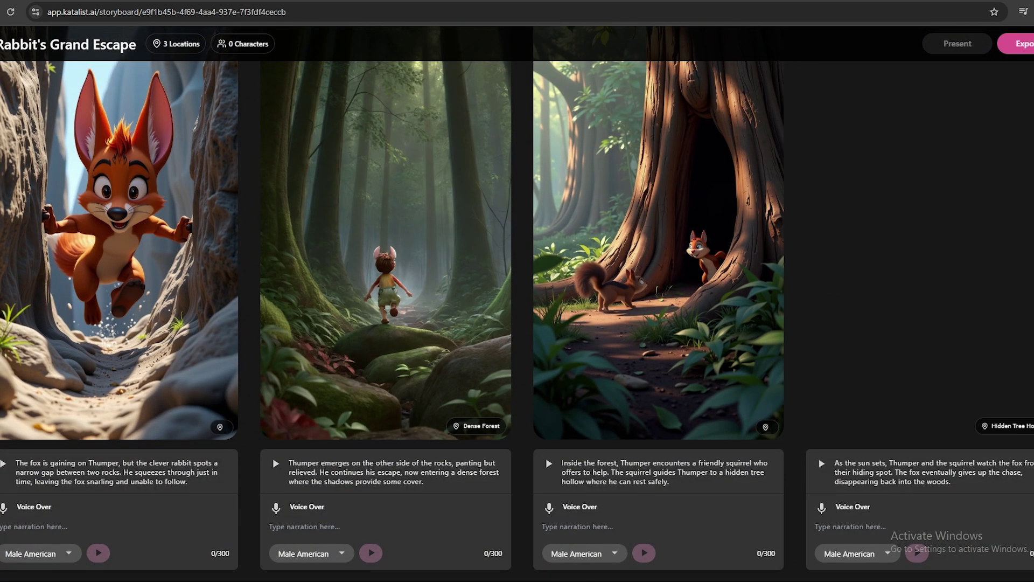
scroll(814, 300, "down", 6)
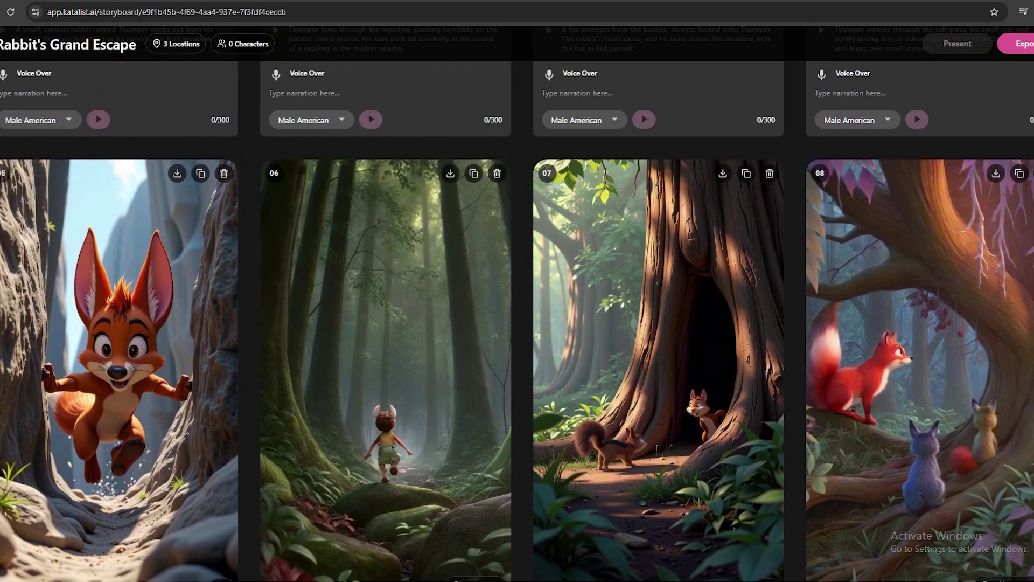
scroll(517, 304, "up", 15)
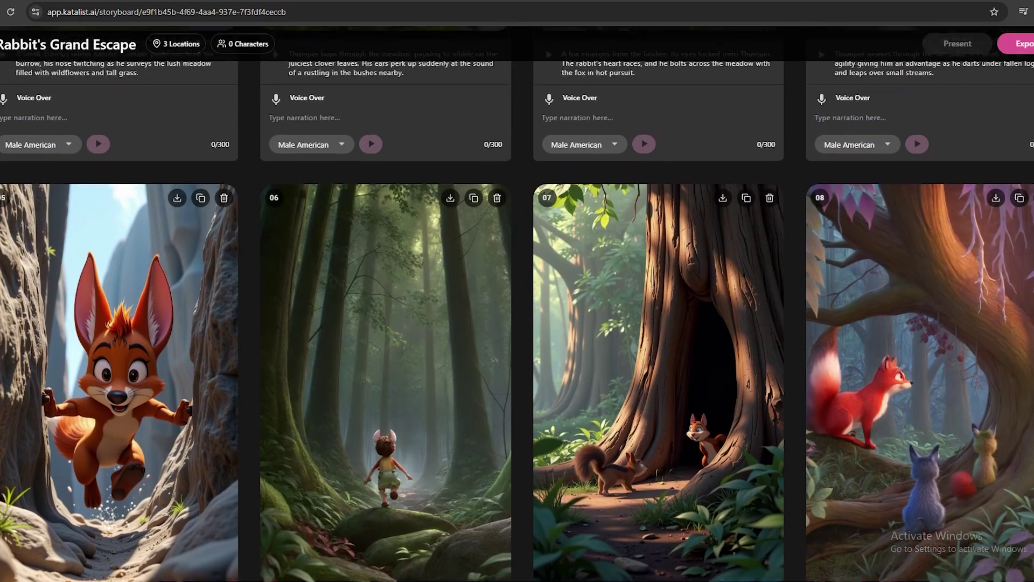
left_click(54, 150)
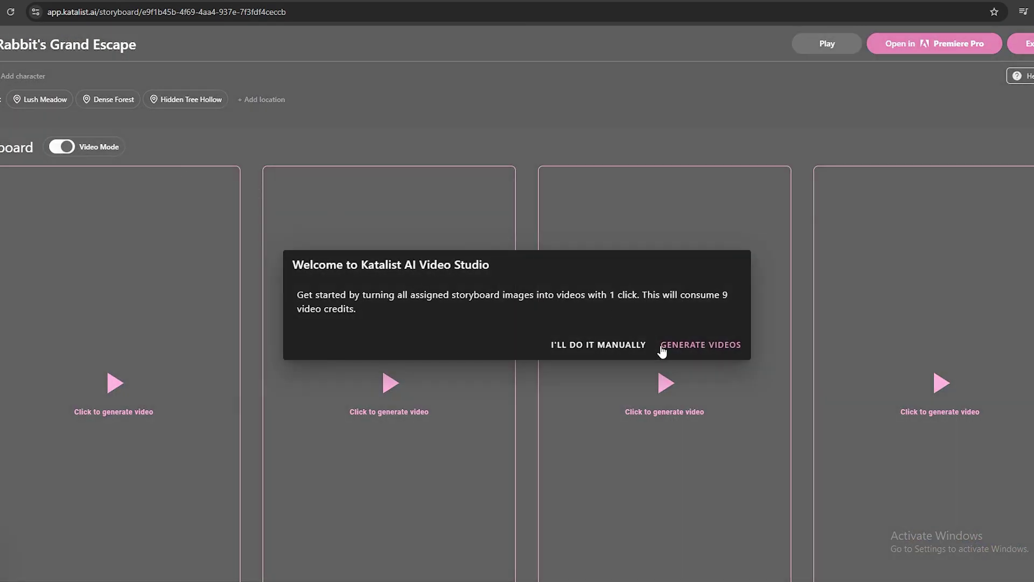
left_click(693, 348)
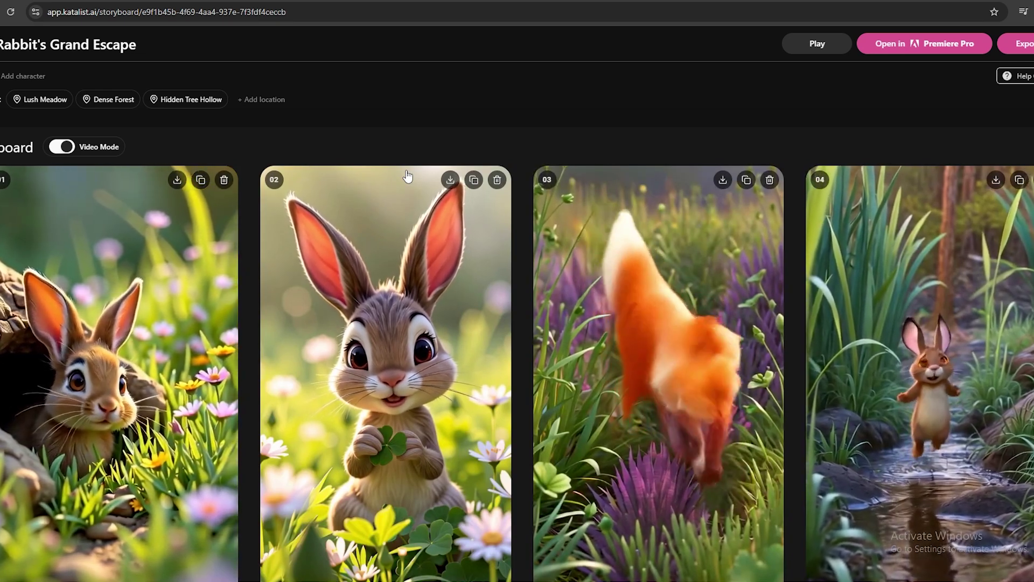
- Export the Rabbit's Grand Escape storyboard as a video
left_click(673, 268)
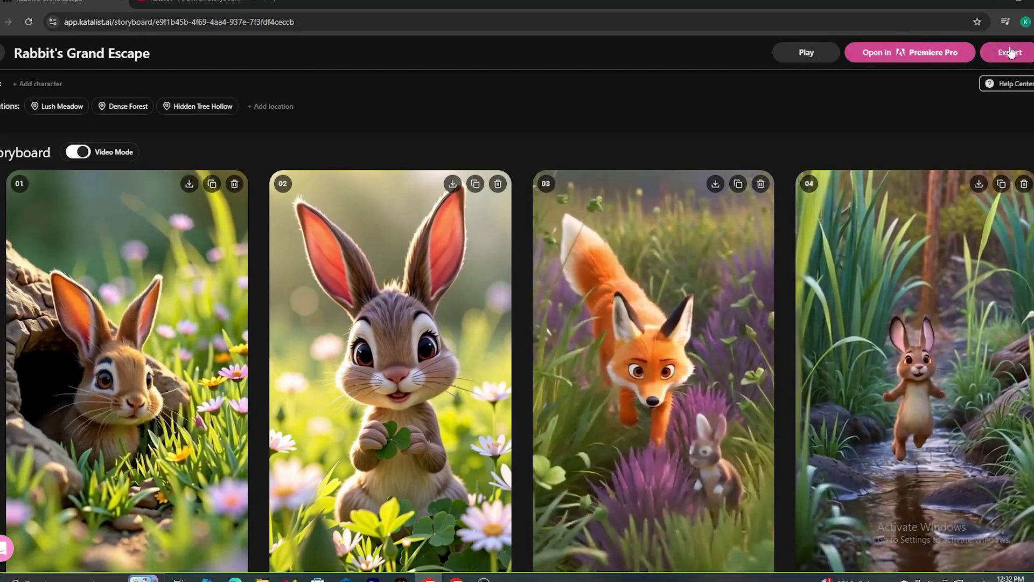
left_click(1008, 53)
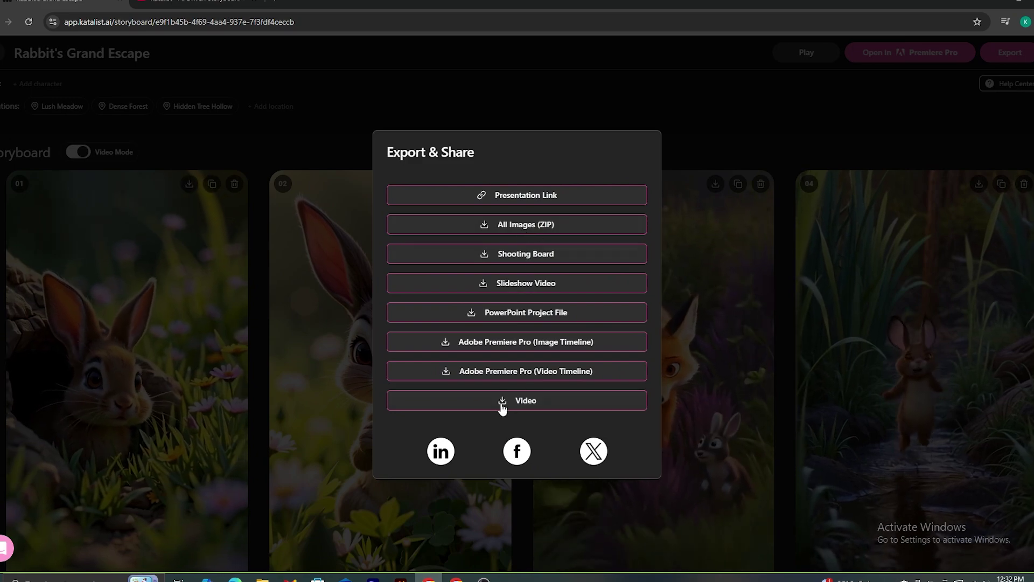
left_click(522, 401)
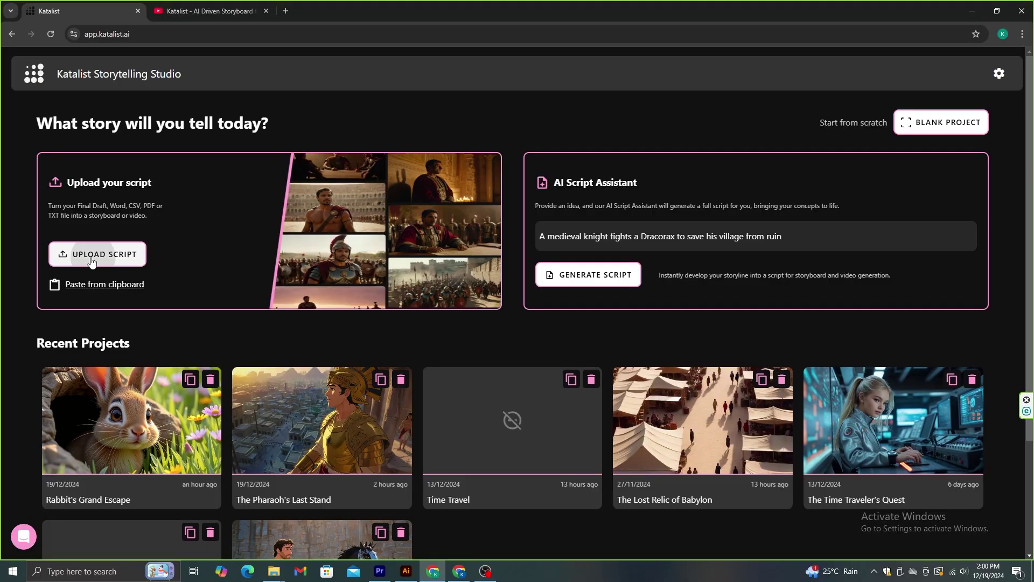
- Import the script about the Sun's rising temperature from the clipboard and continue to its script breakdown
left_click(91, 260)
left_click(652, 136)
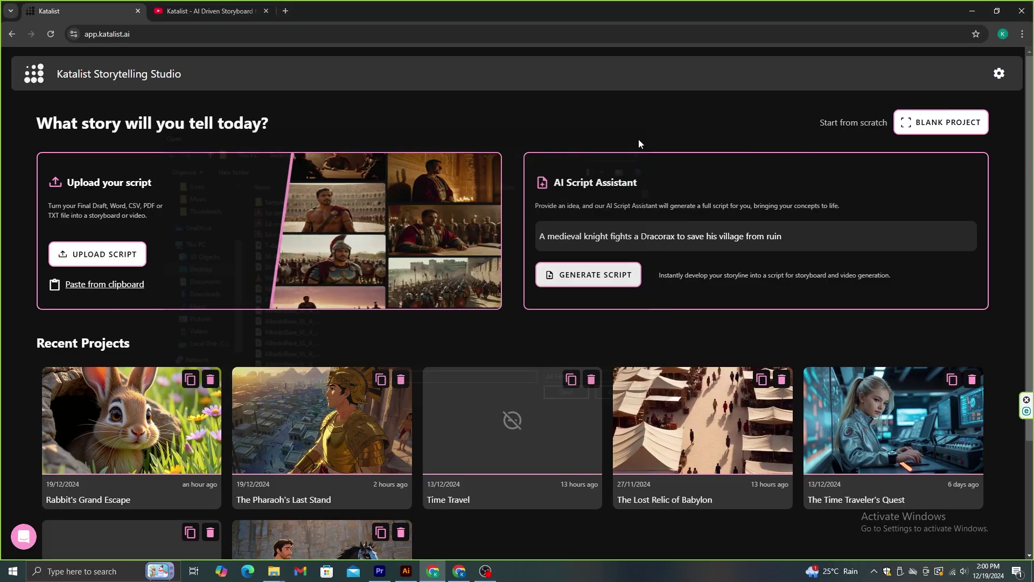
left_click(89, 286)
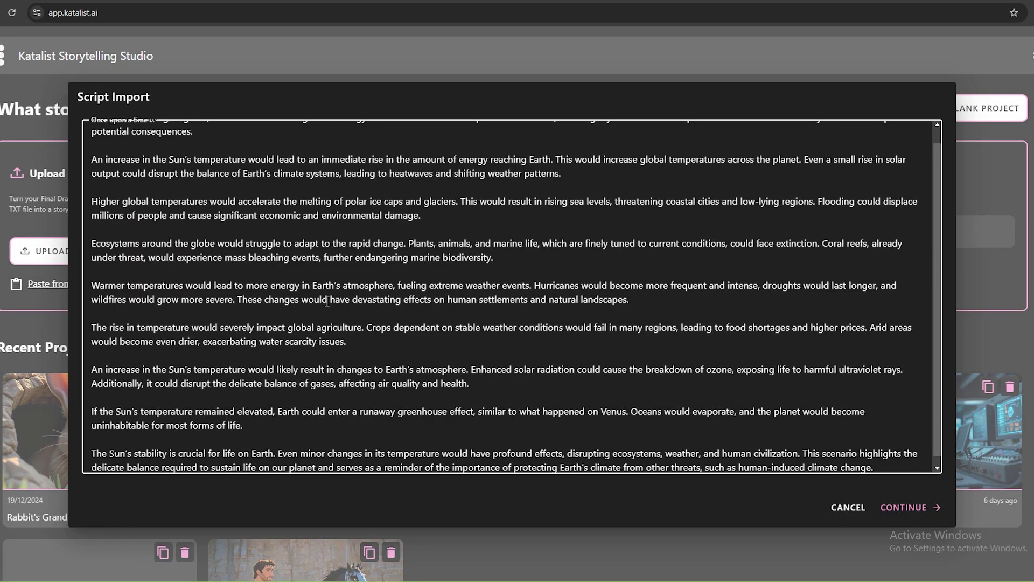
scroll(346, 325, "up", 1)
scroll(367, 339, "down", 1)
left_click(911, 506)
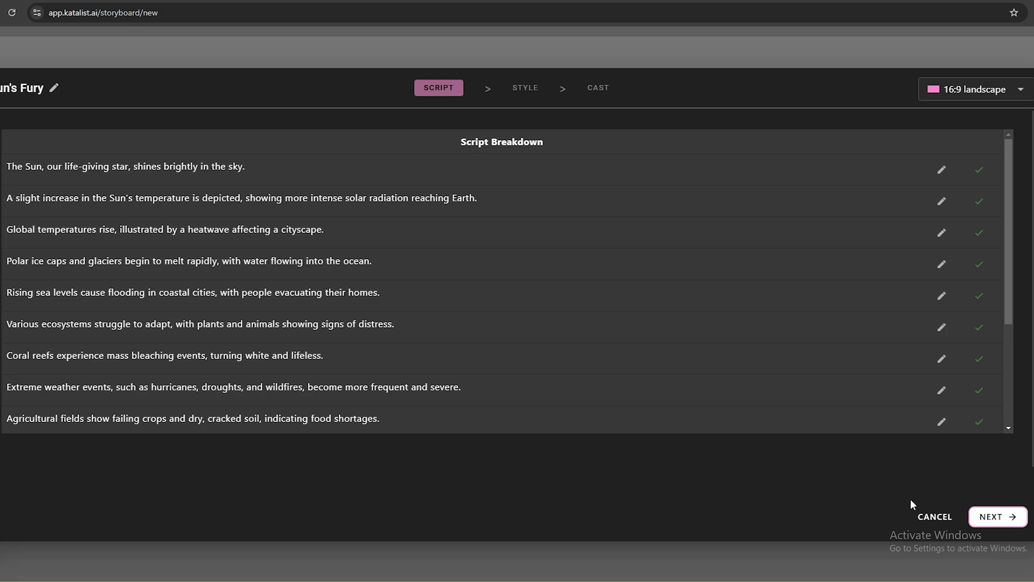
- Create the Sun's Fury project in 16:9 landscape, keeping the Cinematic style and the suggested cast
scroll(1017, 236, "down", 1)
left_click(998, 516)
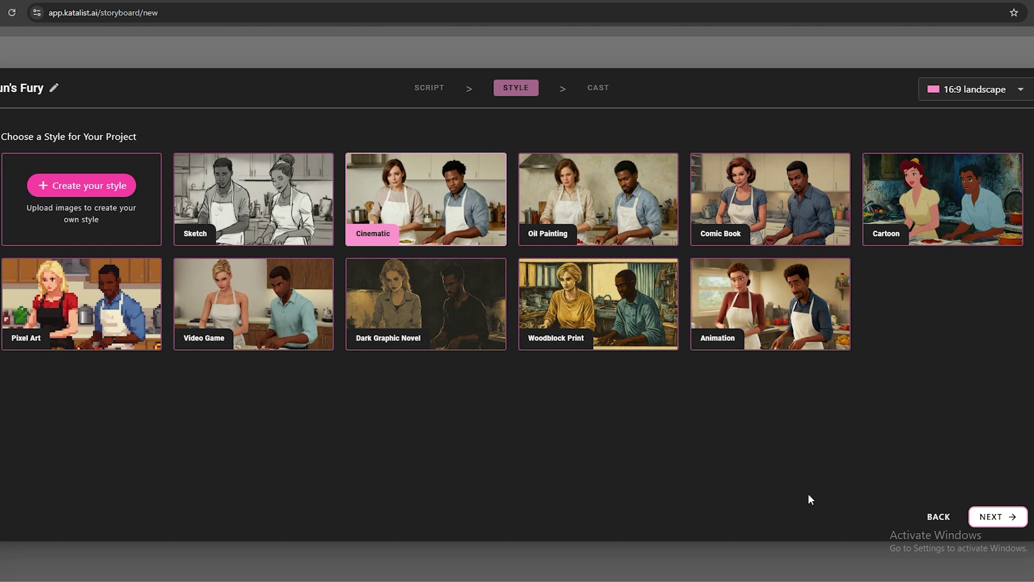
left_click(994, 516)
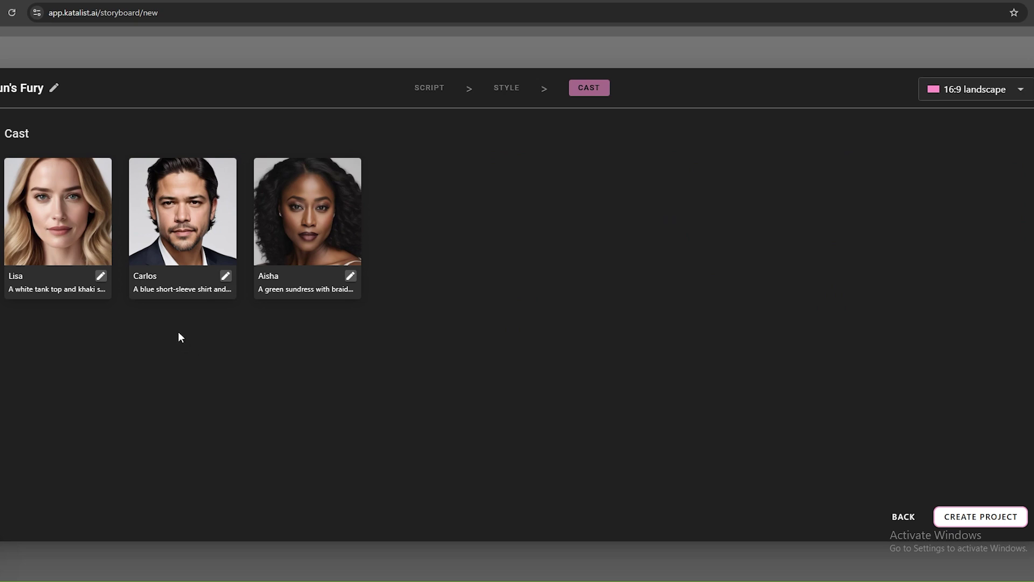
key("Return")
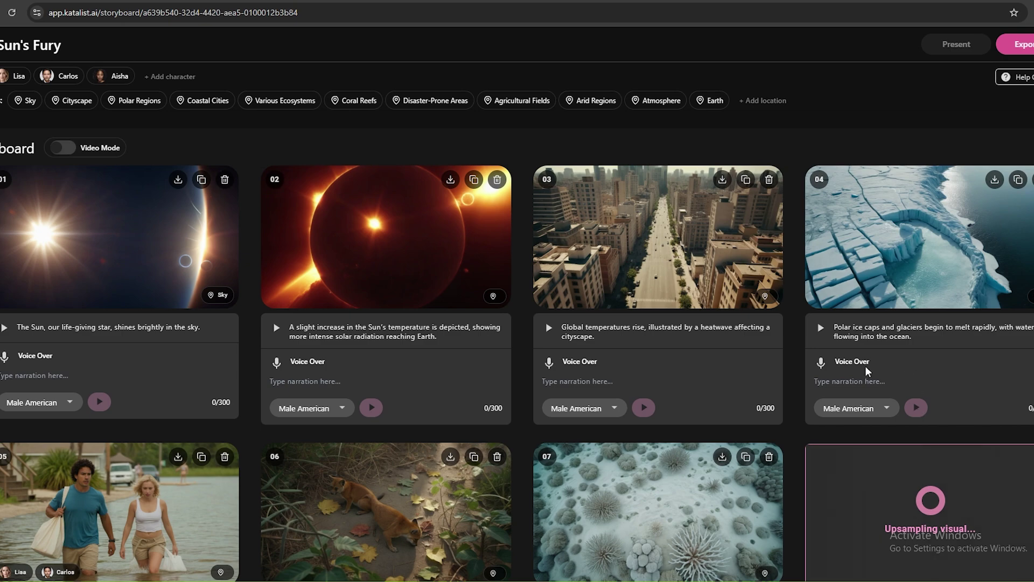
- Open shot 09 with the man in the cracked field and repose his skeleton with both forearms raised outward
scroll(265, 246, "down", 10)
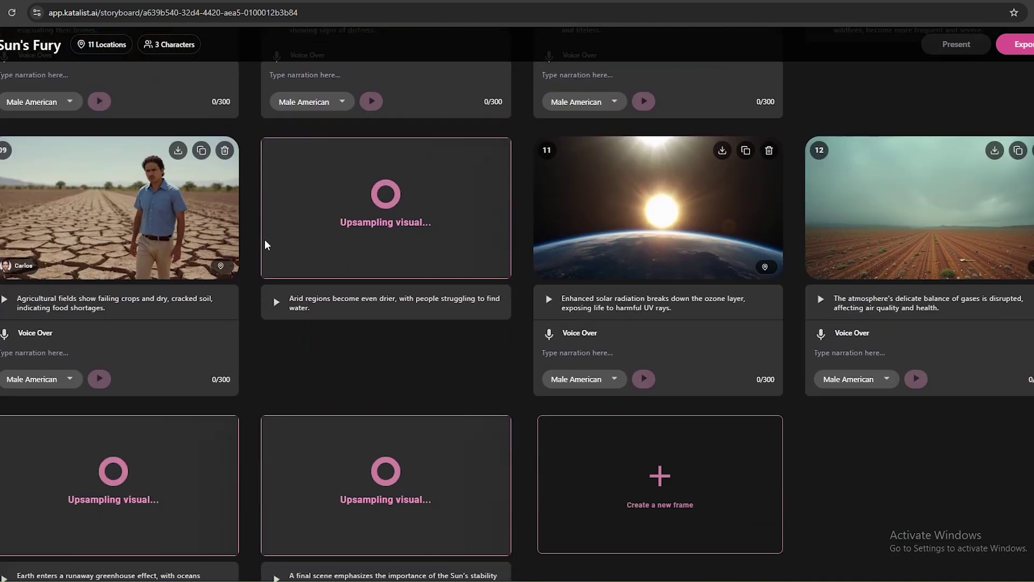
scroll(265, 245, "up", 10)
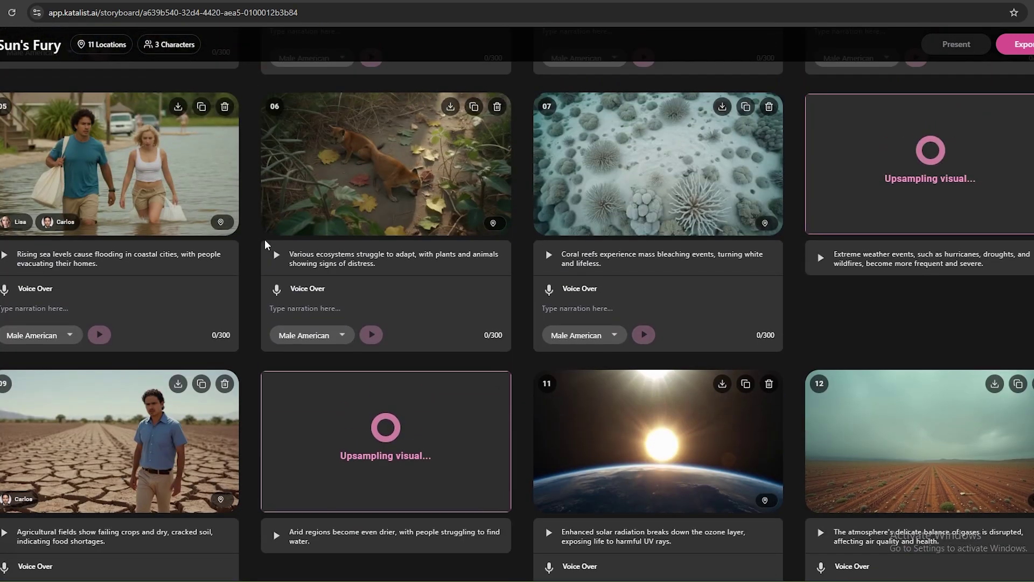
scroll(265, 242, "up", 2)
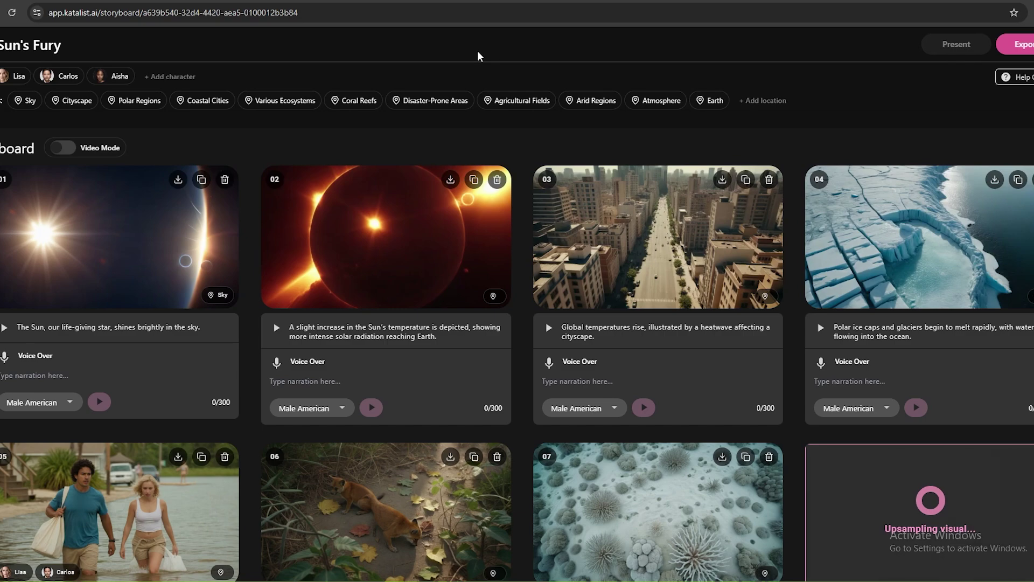
scroll(156, 378, "down", 5)
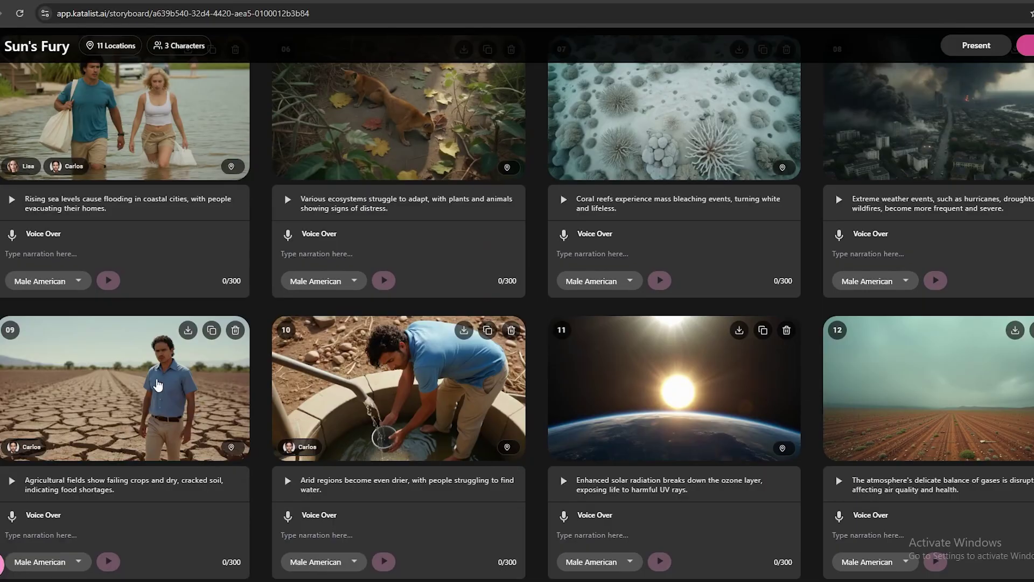
left_click(156, 378)
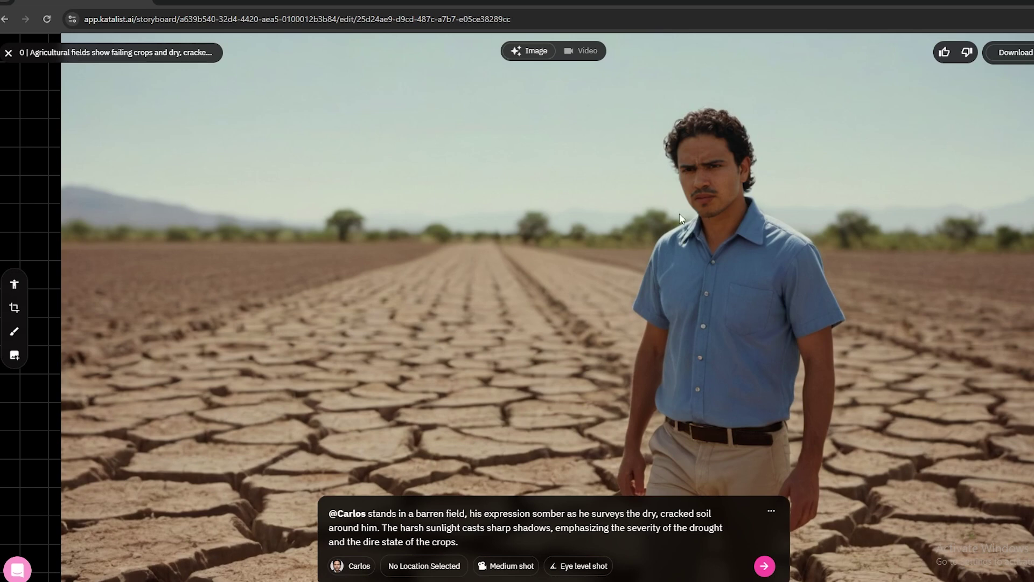
left_click(14, 285)
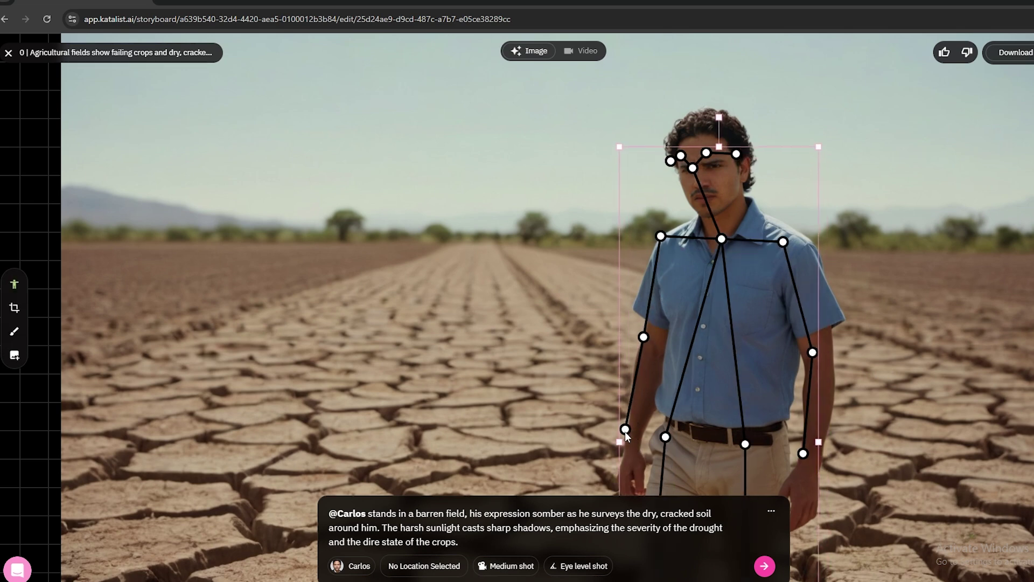
left_click_drag(633, 436, 632, 434)
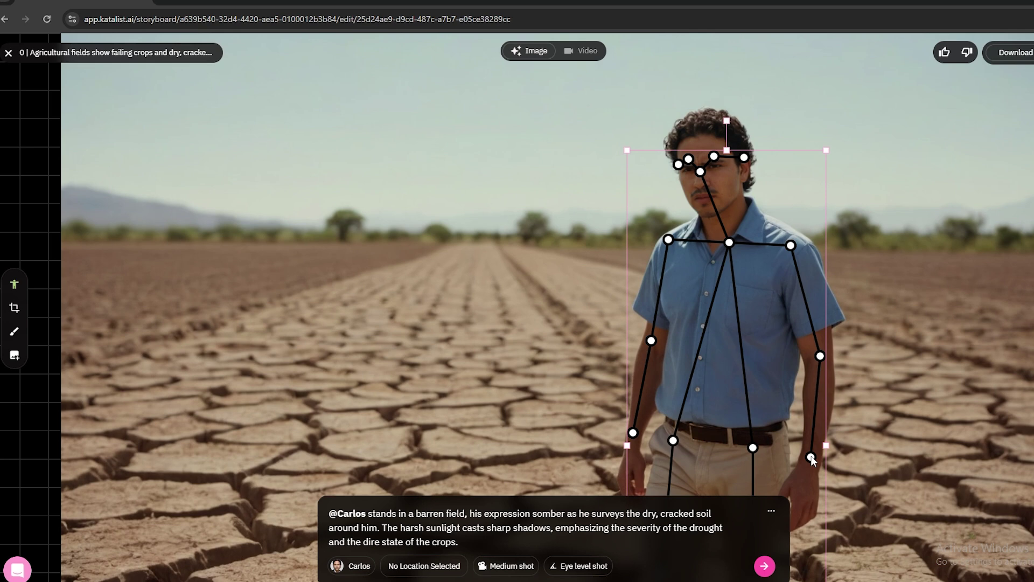
left_click_drag(811, 457, 889, 256)
left_click_drag(636, 435, 567, 263)
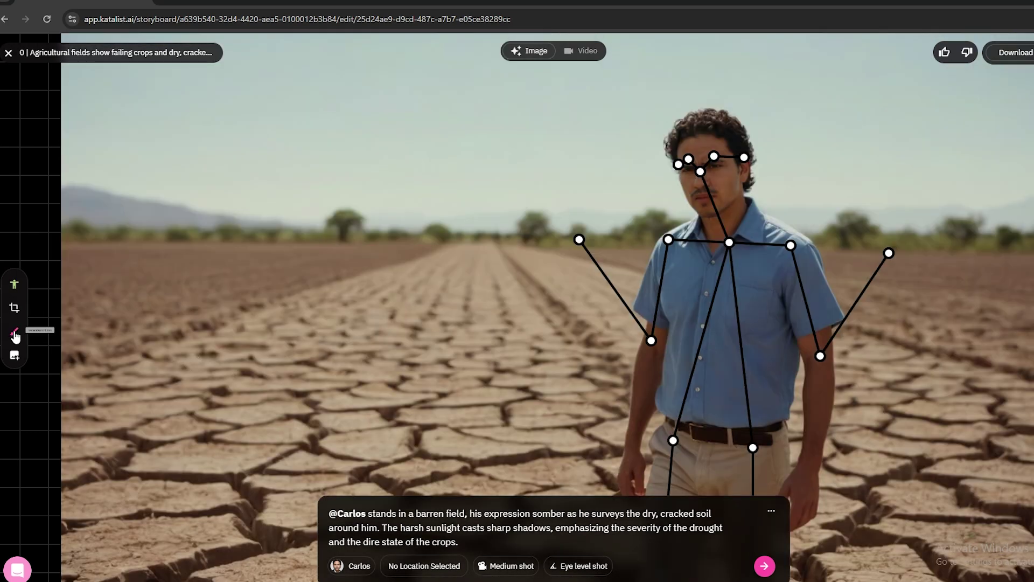
- Brush over the man's arm and torso area and regenerate it with the prompt "Holding a dead plant"
left_click(14, 331)
mouse_move(668, 328)
left_mouse_down()
mouse_move(659, 325)
mouse_move(808, 486)
mouse_move(806, 517)
mouse_move(639, 393)
mouse_move(781, 442)
mouse_move(674, 401)
mouse_move(780, 342)
mouse_move(824, 355)
left_mouse_up()
type("Holding a dead plant")
left_click(764, 565)
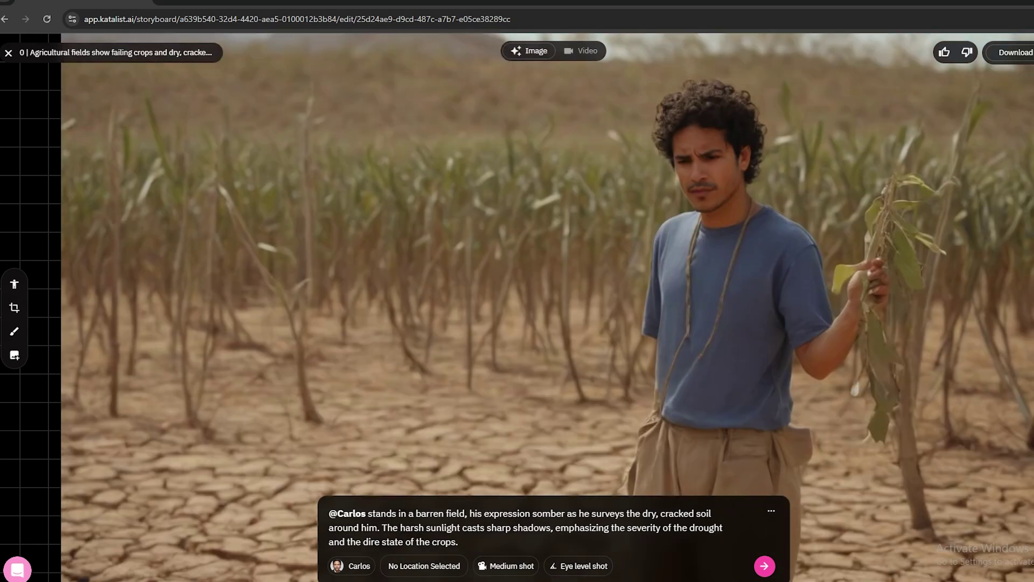
- Return to the Sun's Fury storyboard, switch it to Video Mode and play the whole video
key("Escape")
left_click(99, 157)
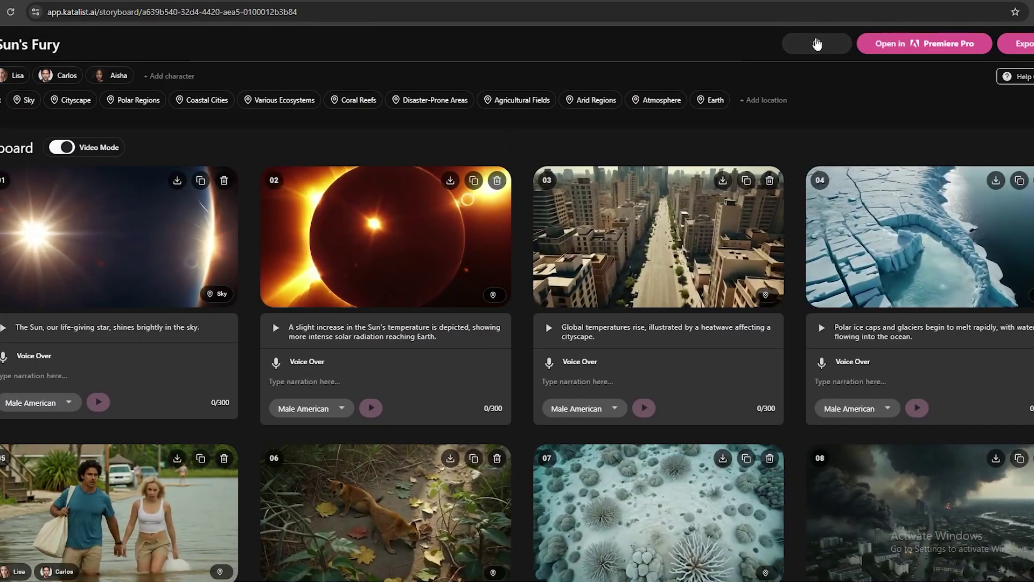
left_click(817, 44)
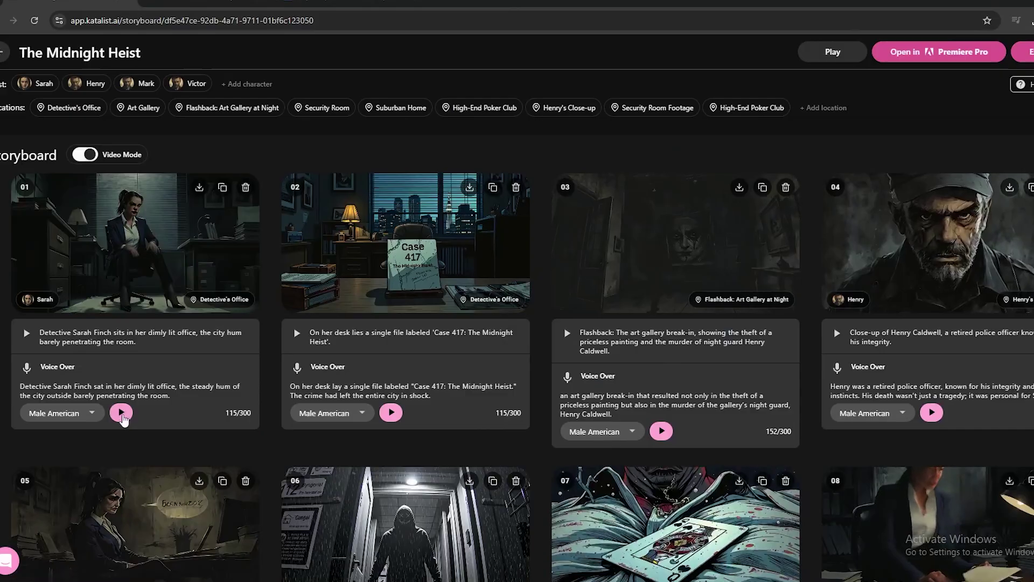
- Listen to the voice-overs of shots 01 to 04 in The Midnight Heist storyboard and look over the following shots' narration
left_click(122, 413)
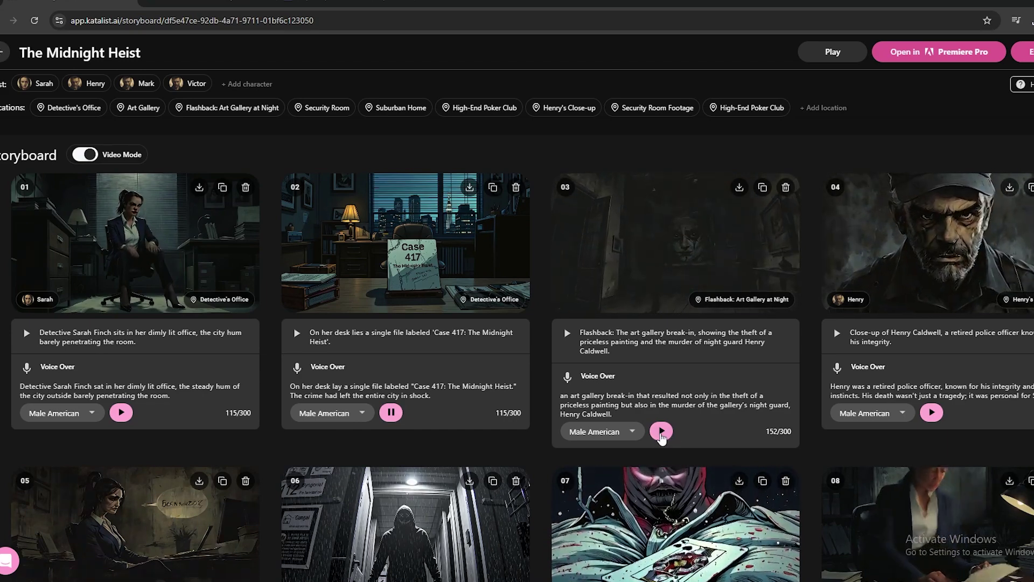
left_click(661, 431)
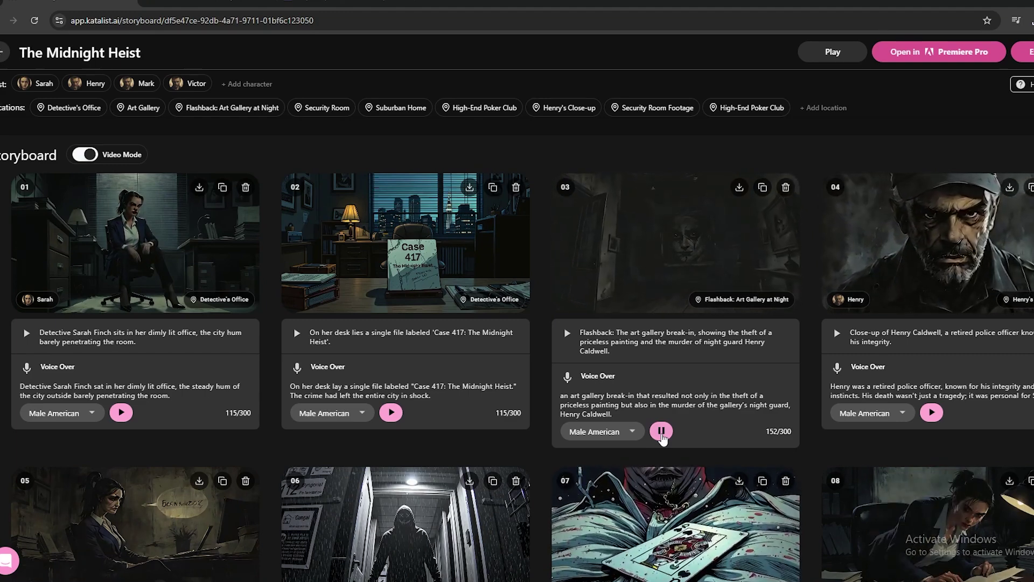
left_click(930, 418)
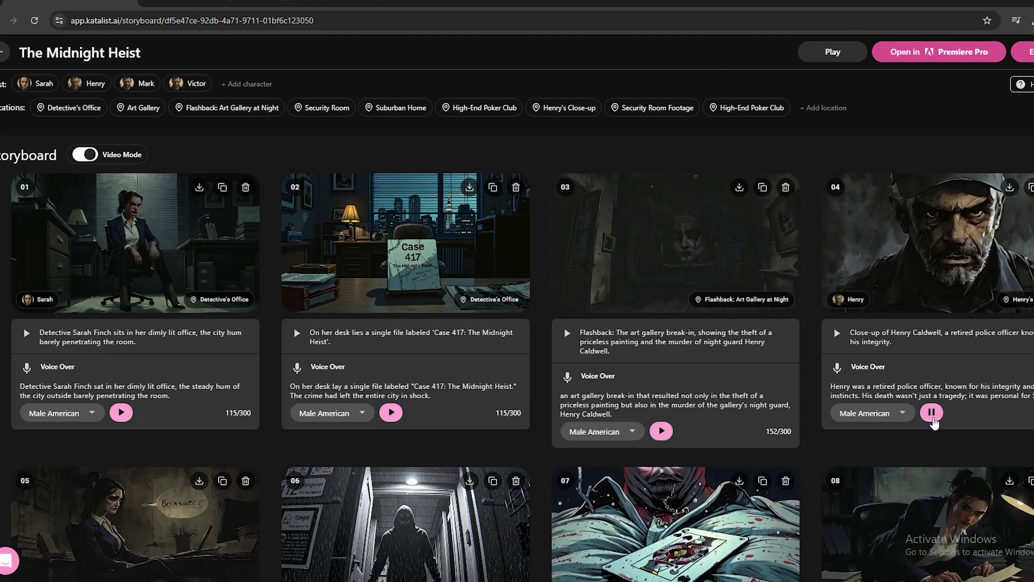
scroll(713, 430, "down", 3)
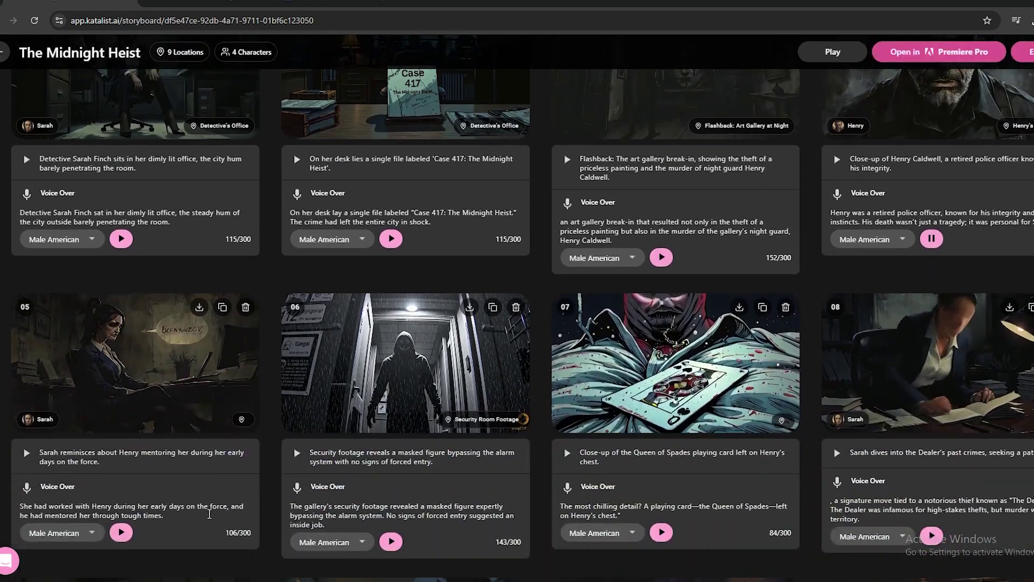